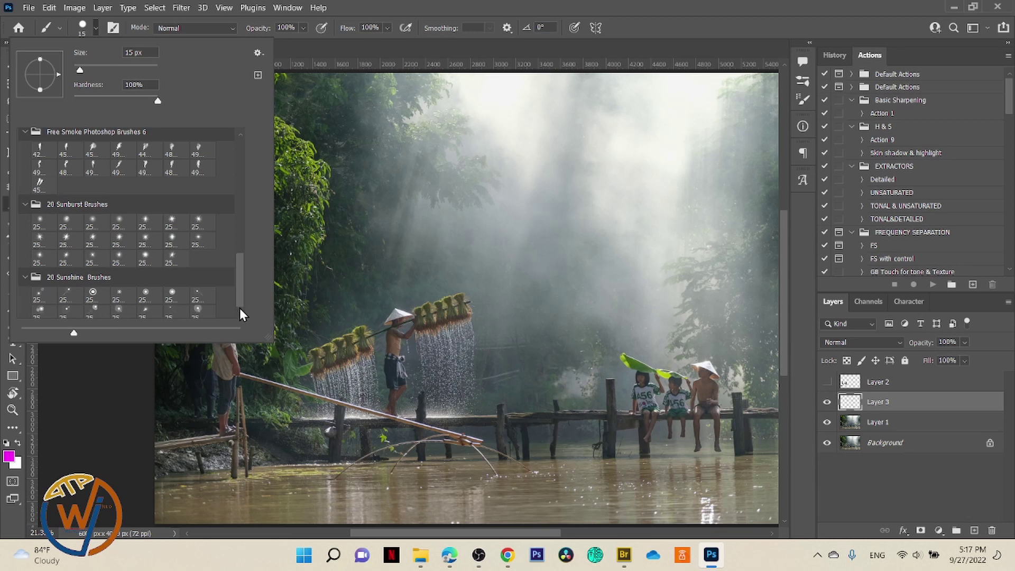
With the first Free Fog Photoshop Brushes 17 brush at 2500 px and a white foreground, stamp fog over the man on the bank.
scroll(239, 307, "down", 5)
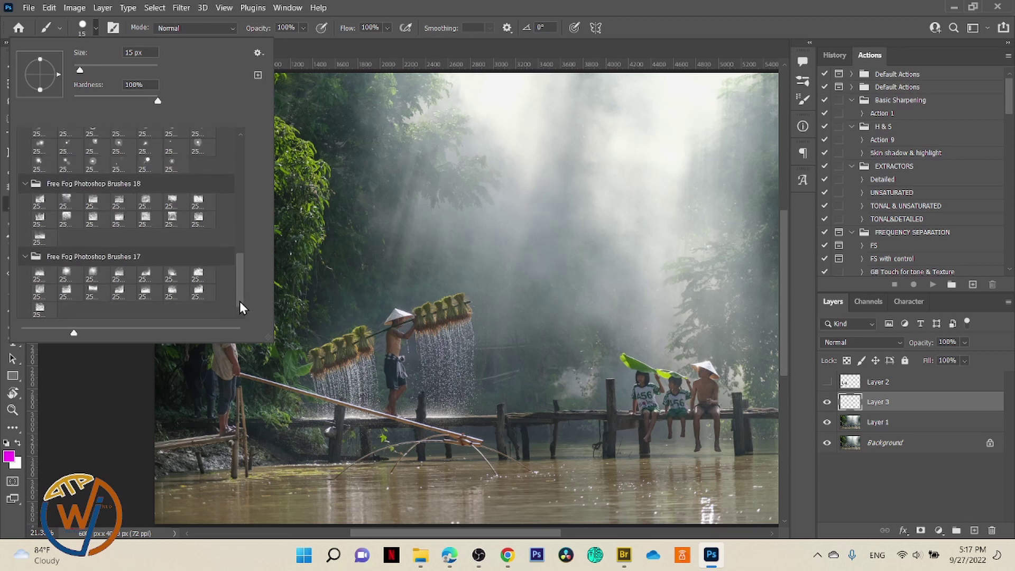
left_click(41, 274)
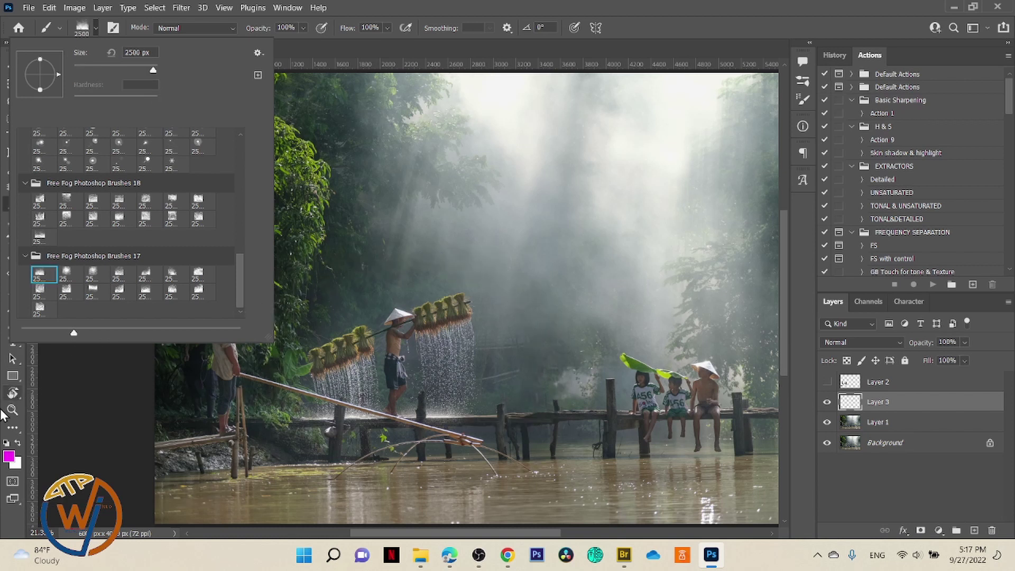
left_click(9, 456)
left_click(18, 443)
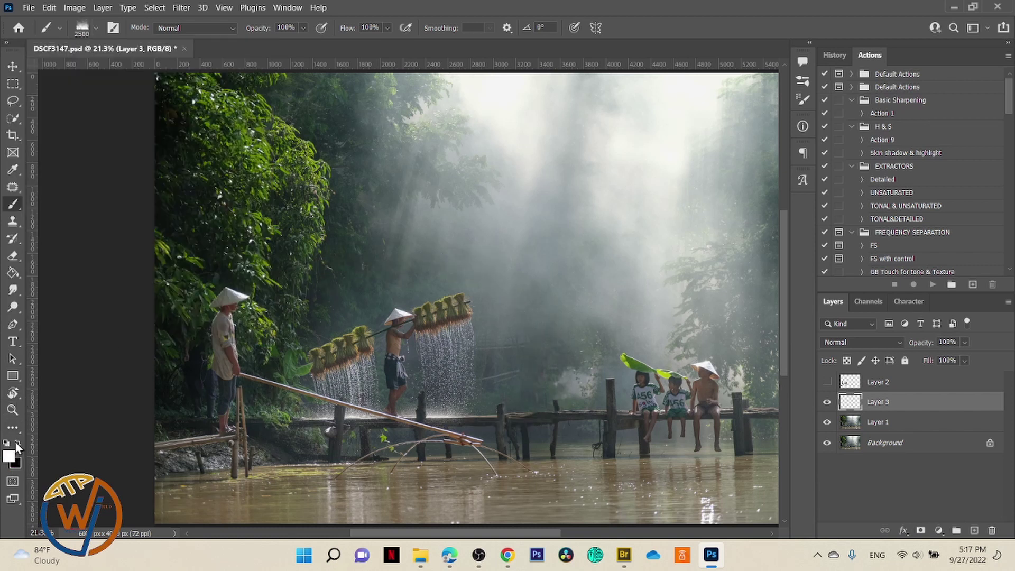
left_click(607, 152)
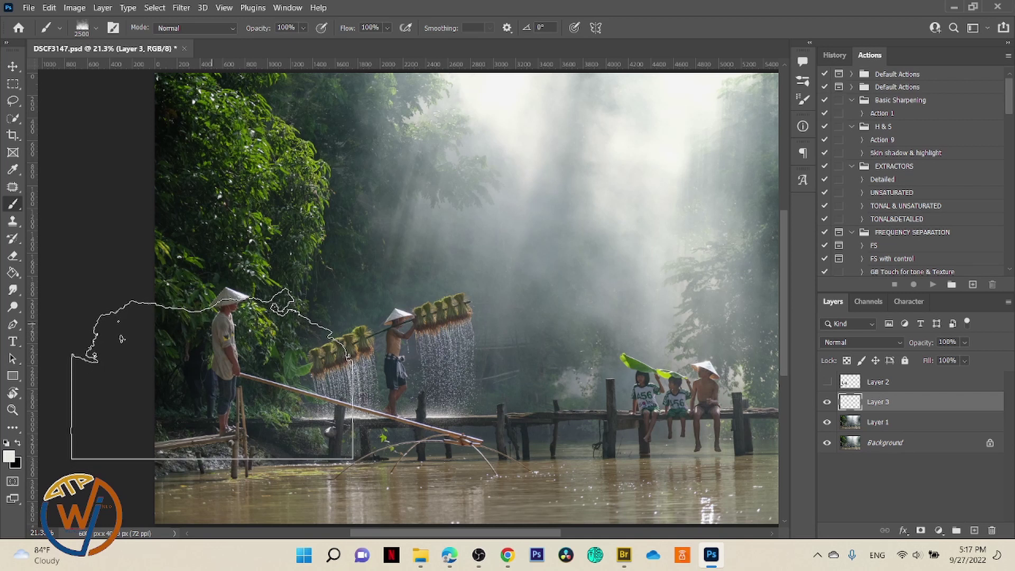
left_click(121, 333)
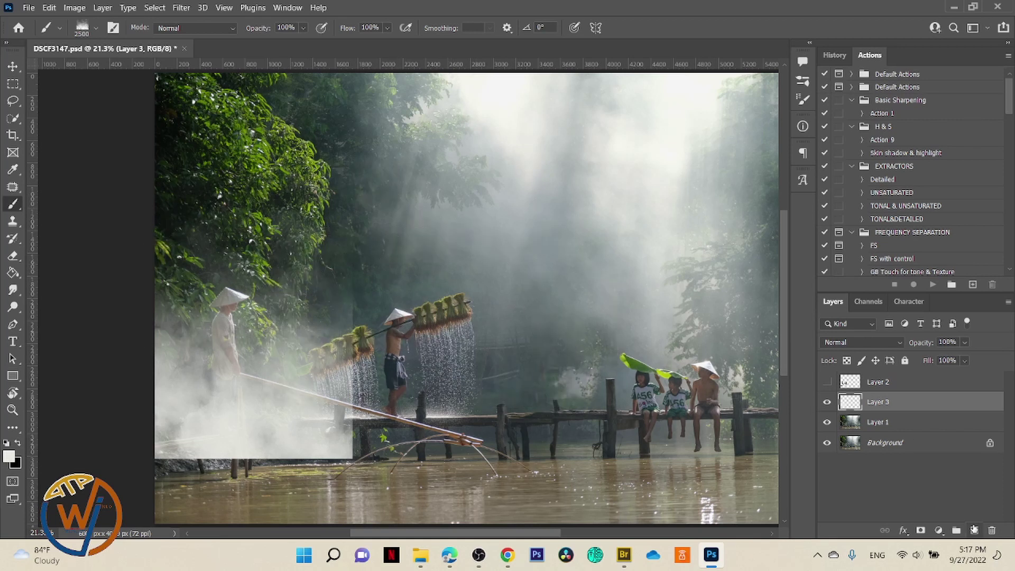
Add a new layer above Layer 3 and choose the third brush in the Free Fog Photoshop Brushes 17 set.
left_click(975, 530)
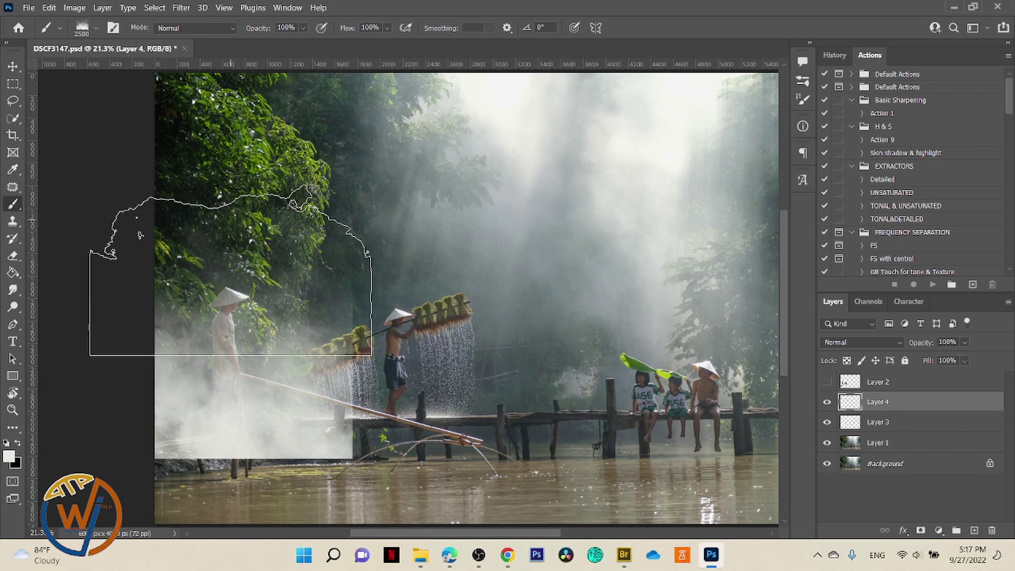
left_click(94, 28)
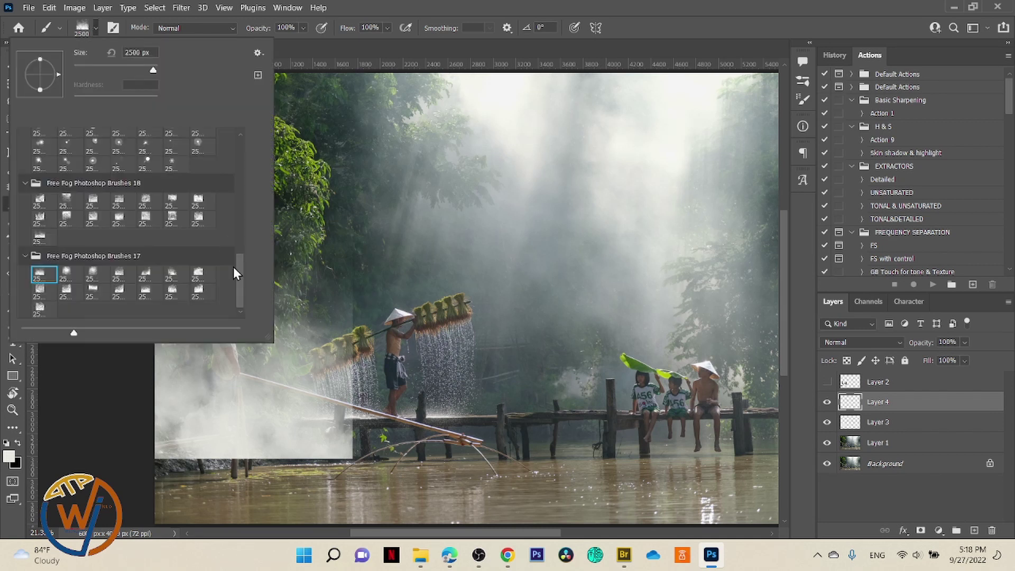
left_click(93, 272)
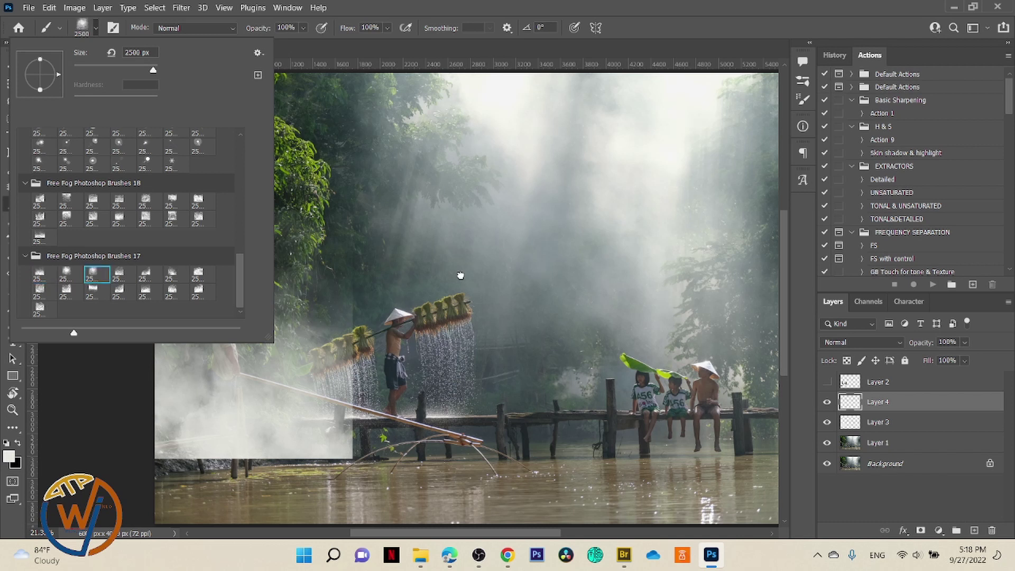
left_click(462, 275)
left_click(462, 275)
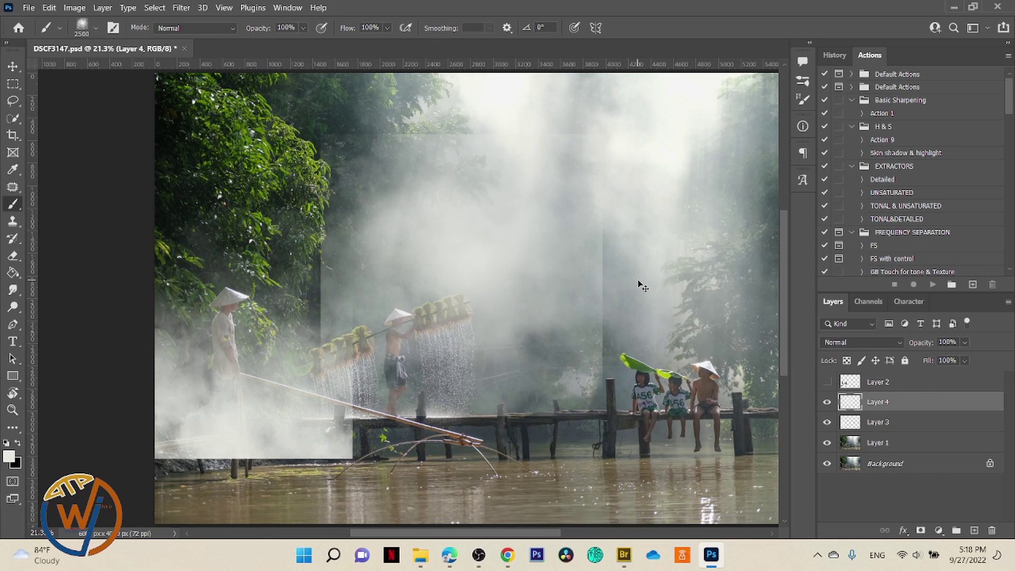
key("ctrl+z")
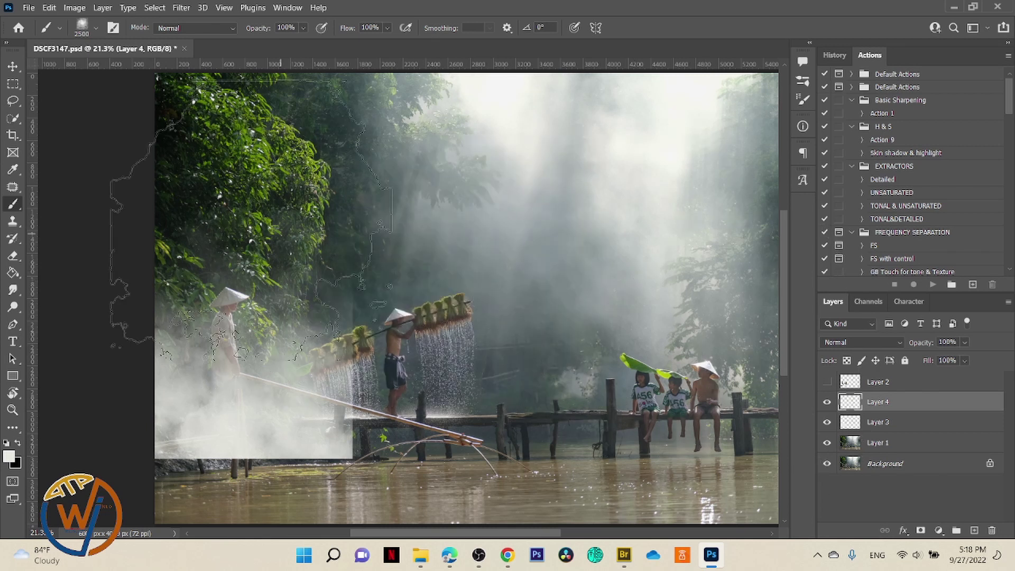
Stamp two overlapping patches of white fog over the bright foliage and the man standing on the bank.
left_click(233, 236)
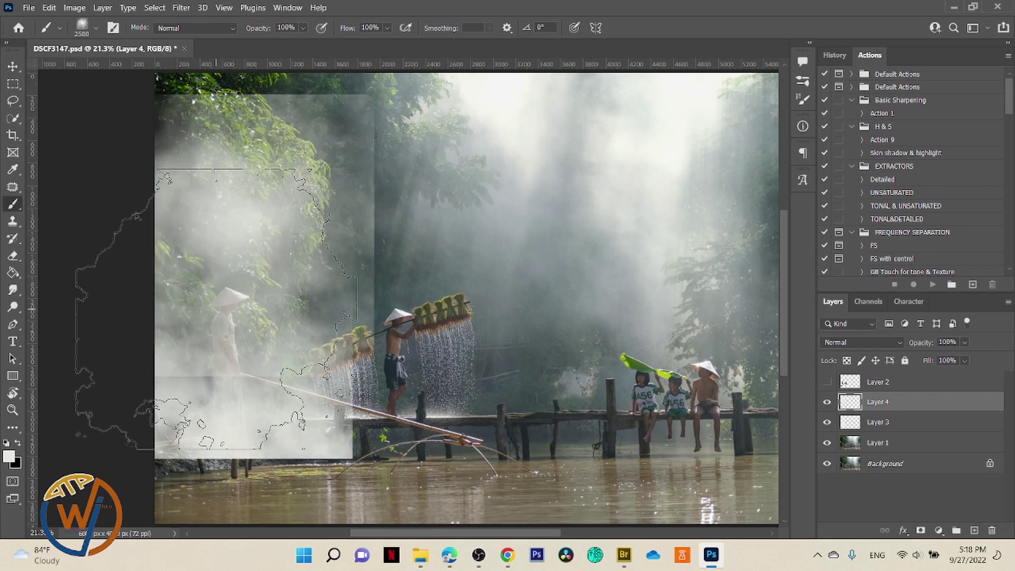
left_click(217, 309)
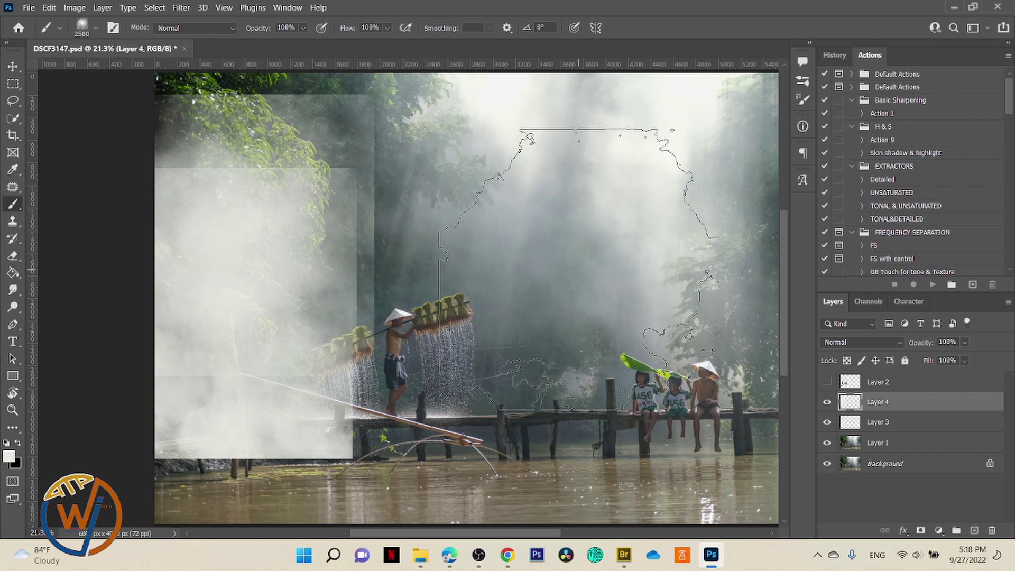
left_click(95, 28)
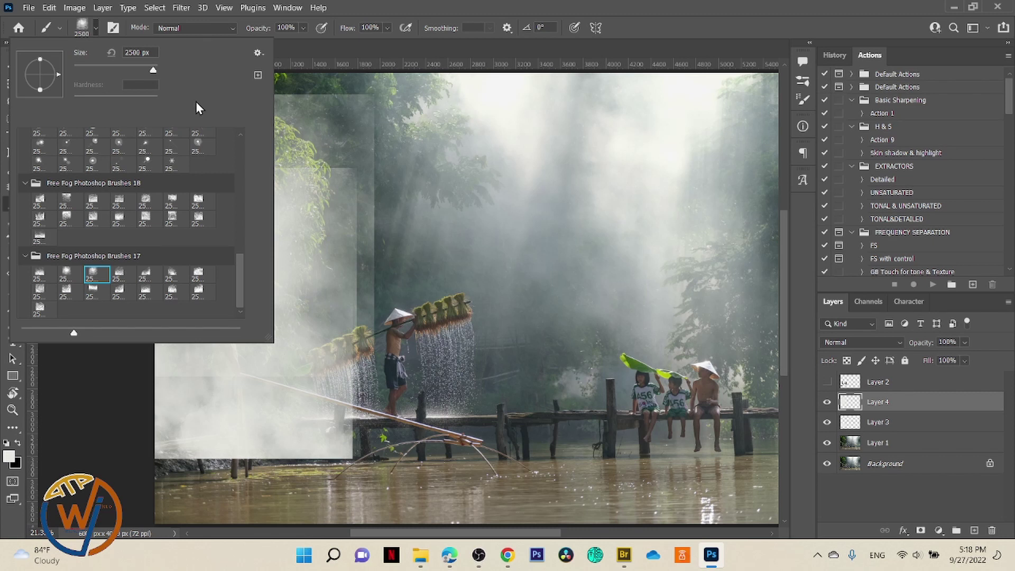
left_click(441, 203)
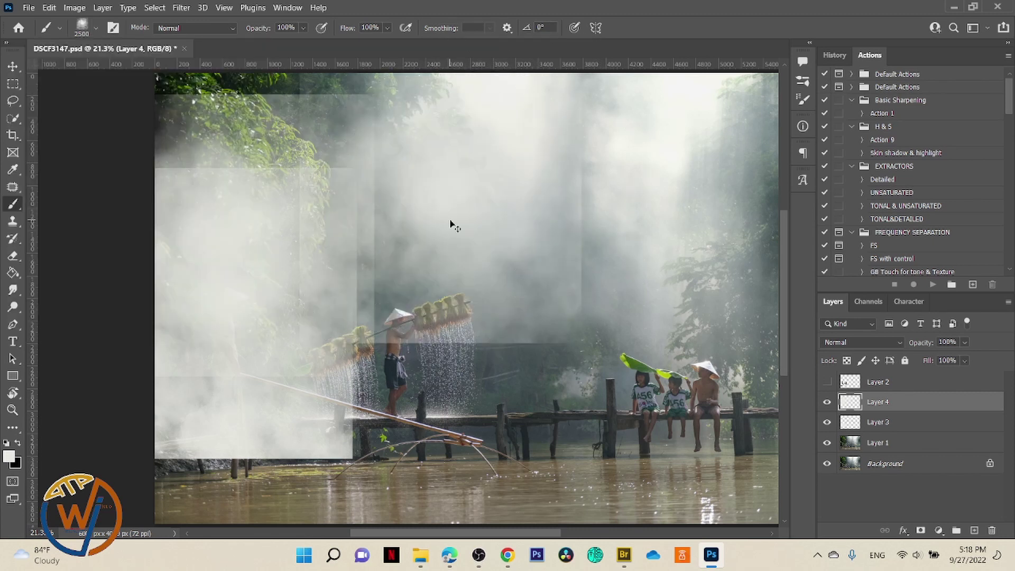
key("ctrl+z")
key("ctrl+z")
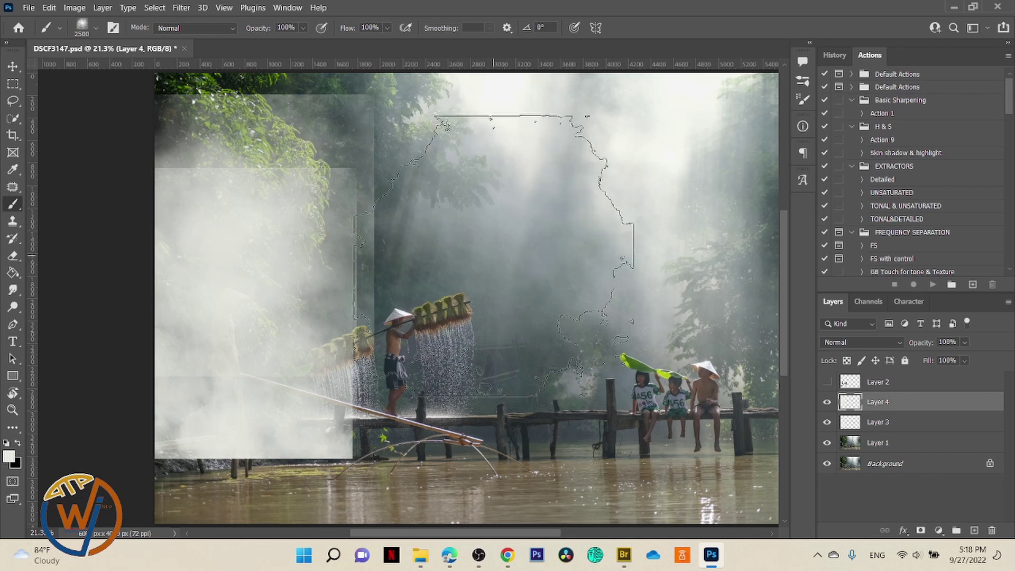
key("ctrl+d")
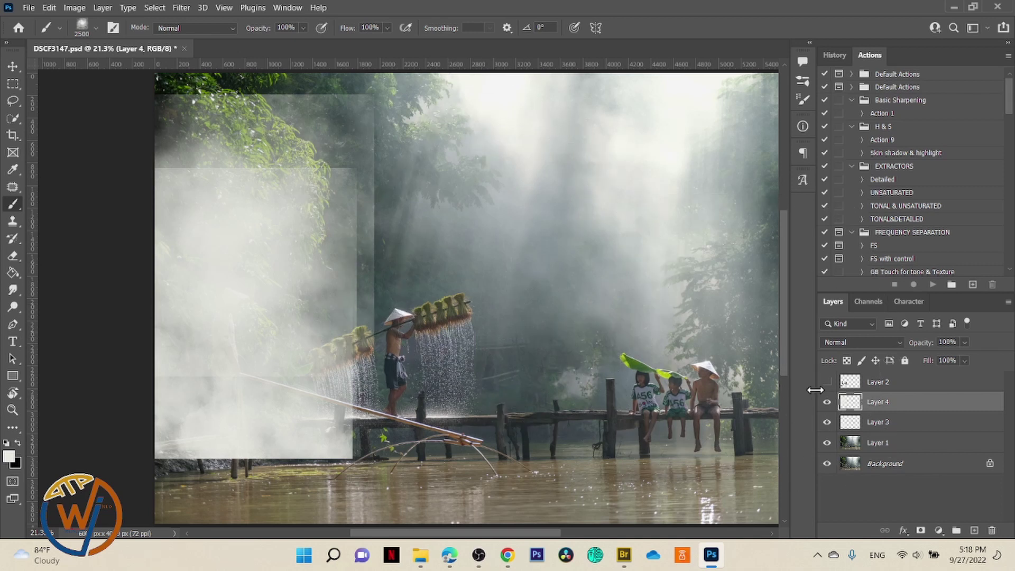
Hide the two fog layers, Layer 4 and Layer 3, and add a new empty layer above them.
left_click(827, 402)
left_click(827, 422)
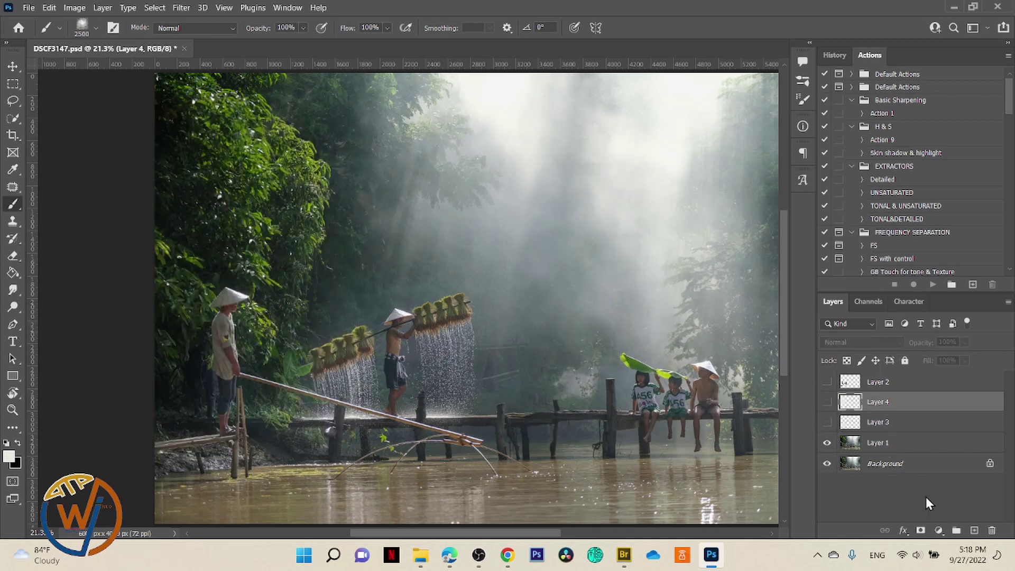
left_click(974, 530)
key("ctrl+shift+d")
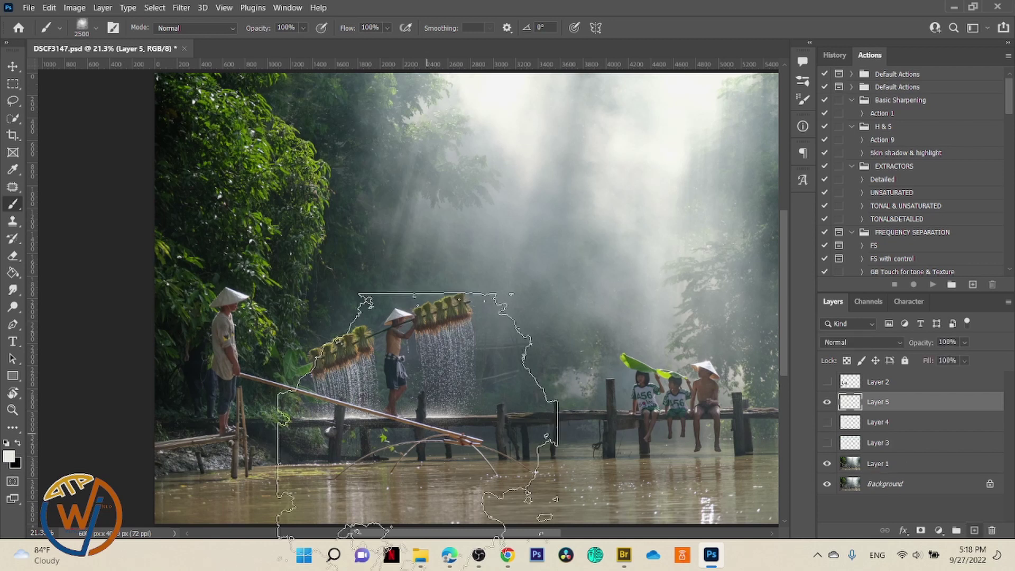
Switch to File Explorer, open the LIGHT RAYS folder on the Desktop, and place light_PNG14410.png into the DSCF3147.psd document in Photoshop.
left_click(421, 555)
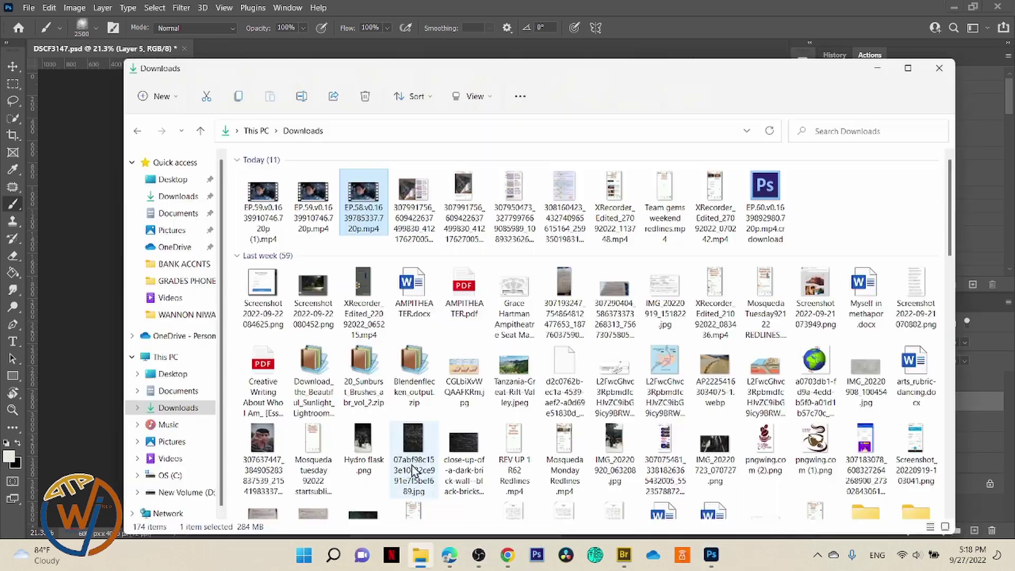
left_click(173, 374)
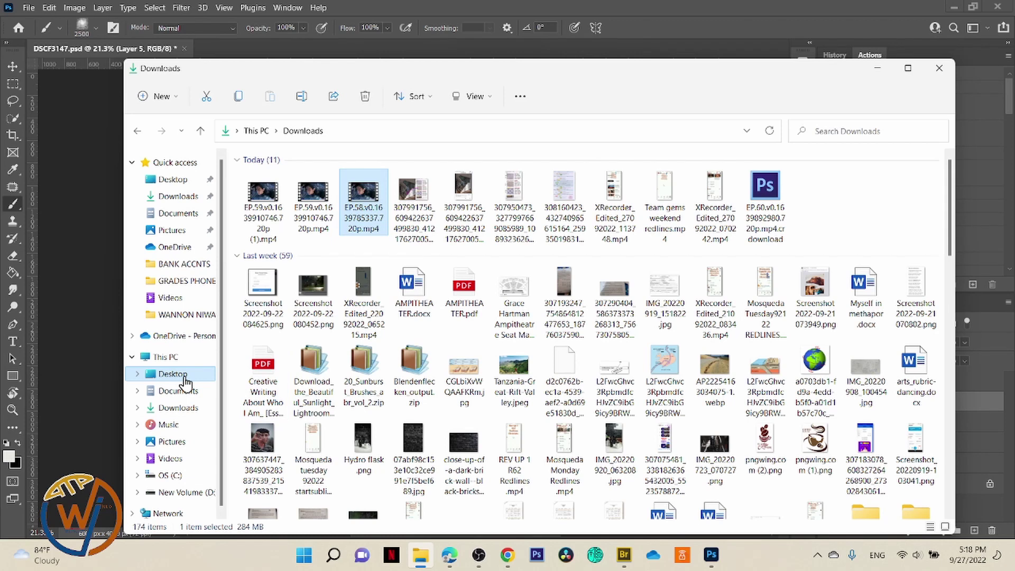
left_click(184, 375)
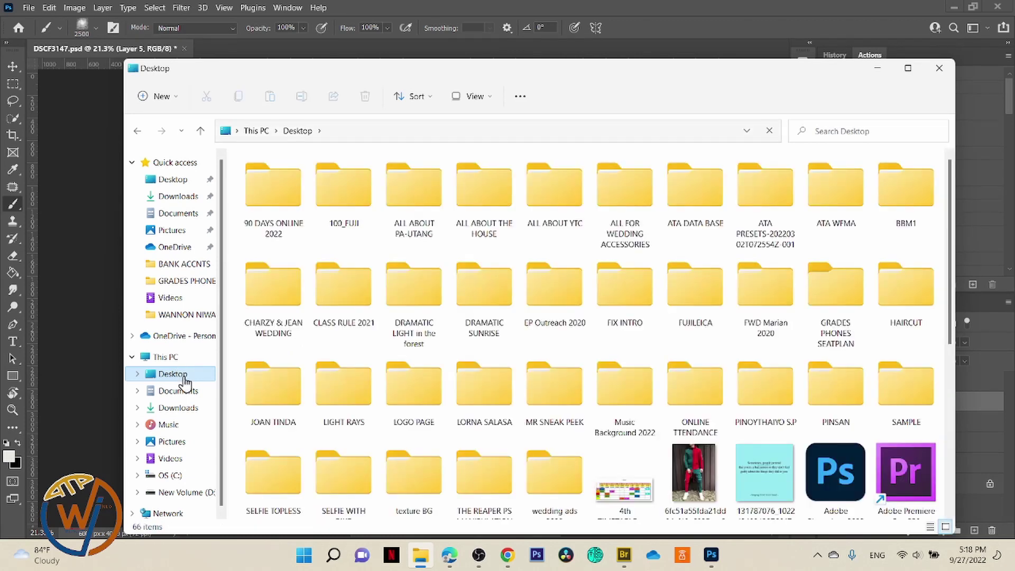
left_click(358, 374)
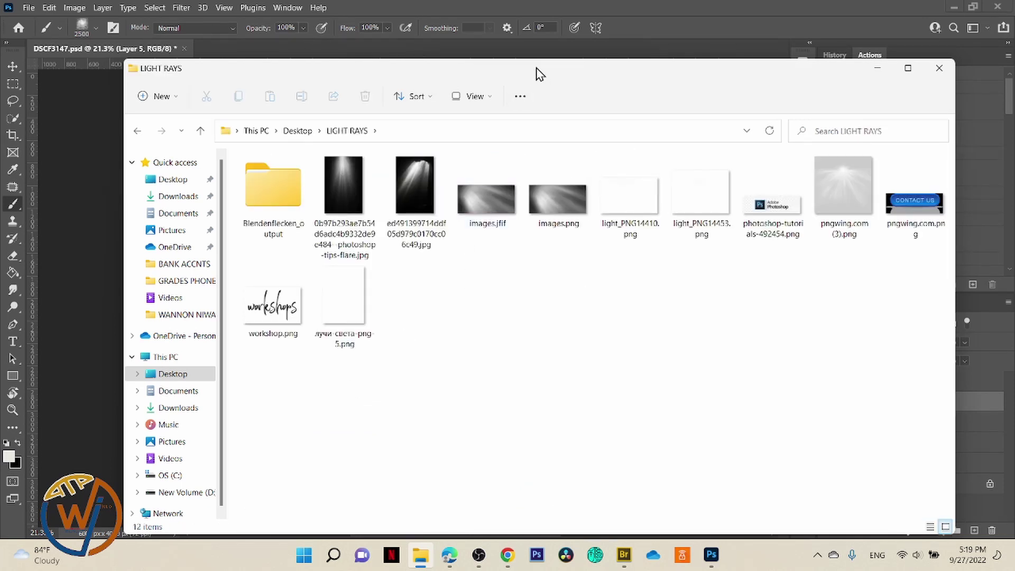
left_click_drag(537, 70, 755, 235)
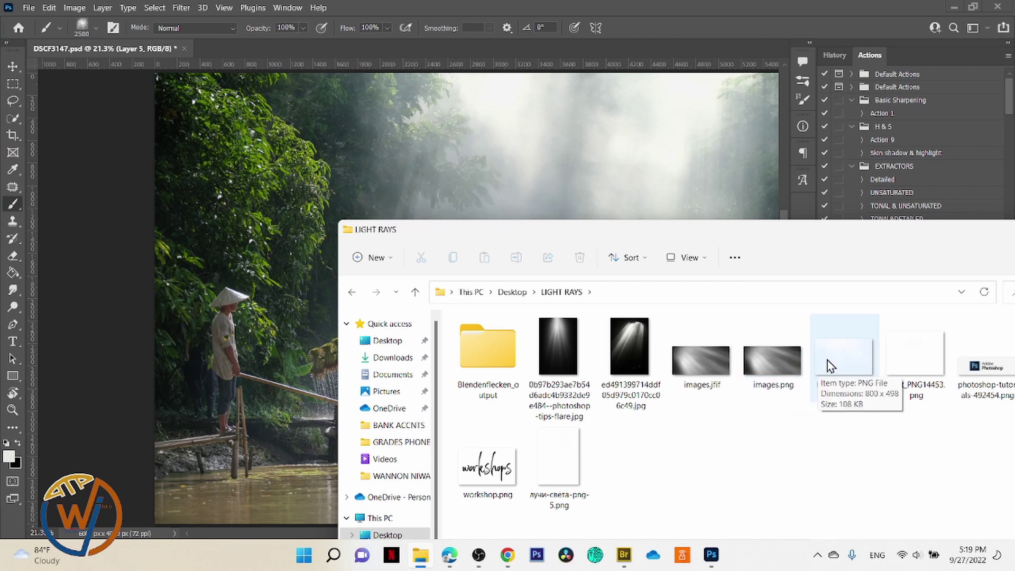
left_click_drag(827, 360, 271, 240)
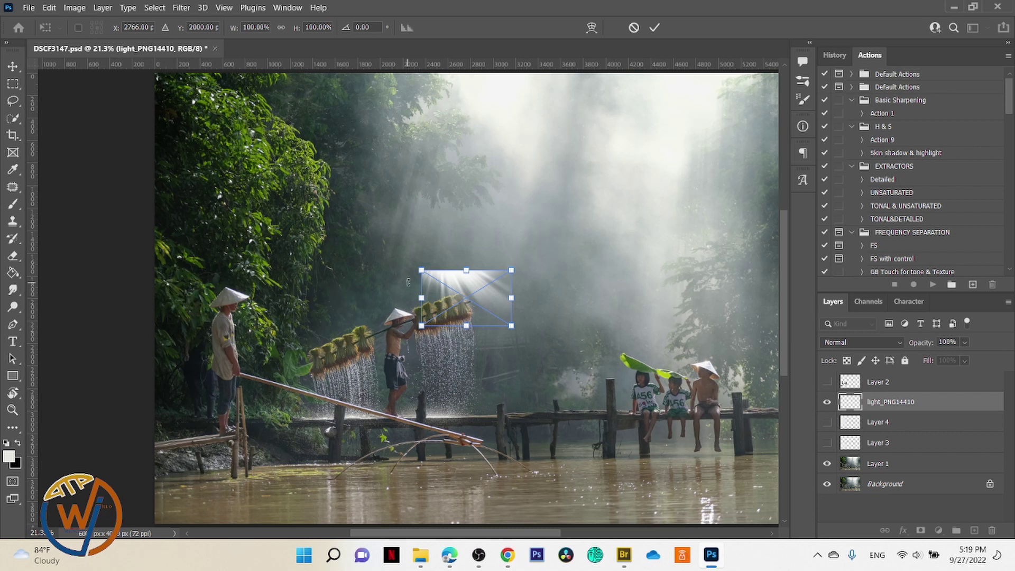
Scale the placed light rays to about 486%, rotate them to about 2.5°, and position them over the photo's upper-left trees.
left_click_drag(418, 270, 255, 139)
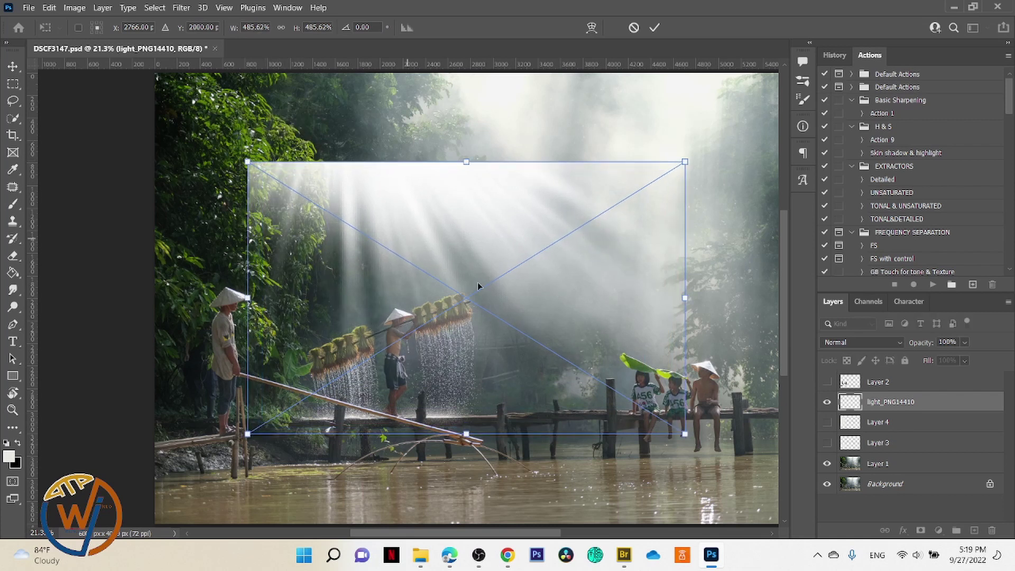
left_click_drag(481, 236, 320, 146)
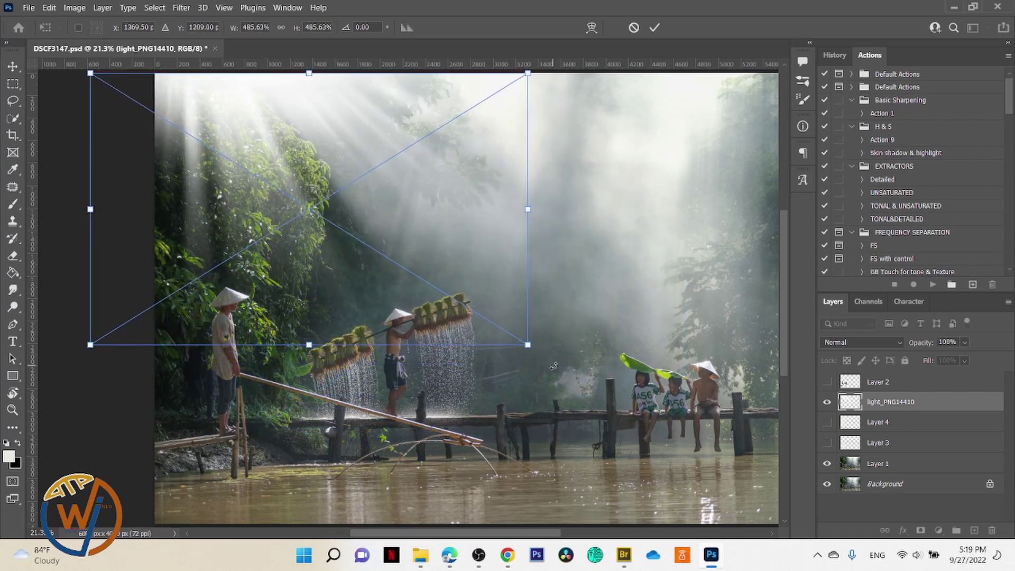
left_click_drag(550, 365, 423, 423)
mouse_move(405, 308)
left_mouse_down()
mouse_move(381, 267)
mouse_move(392, 258)
mouse_move(405, 304)
left_mouse_up()
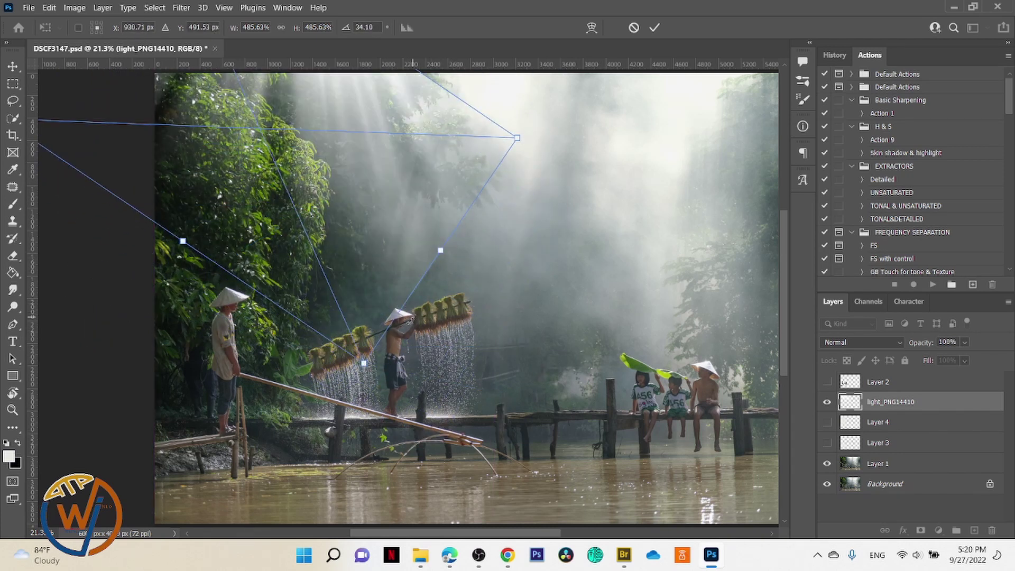
left_click_drag(386, 376, 526, 323)
left_click_drag(334, 270, 460, 392)
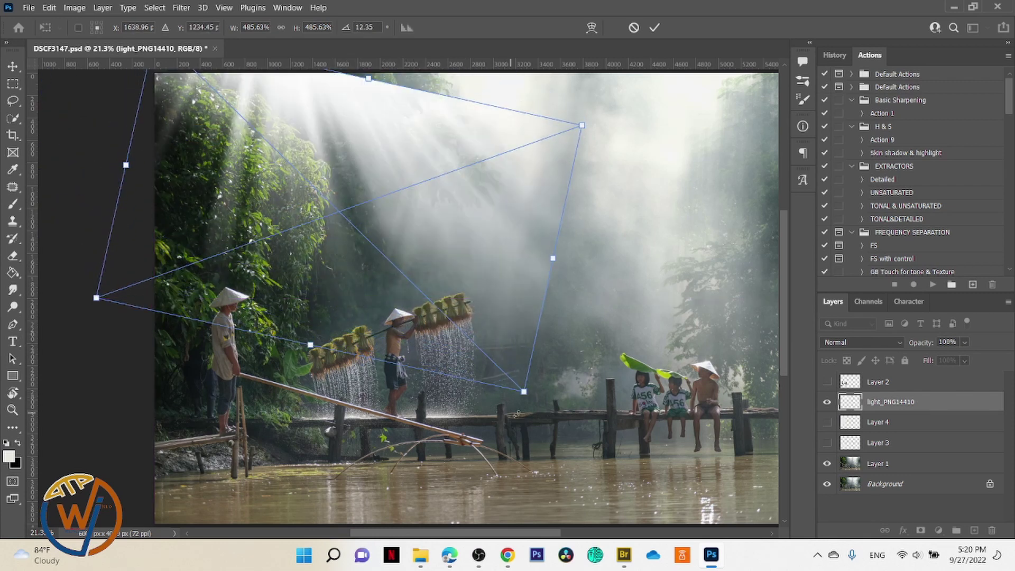
left_click_drag(538, 408, 554, 362)
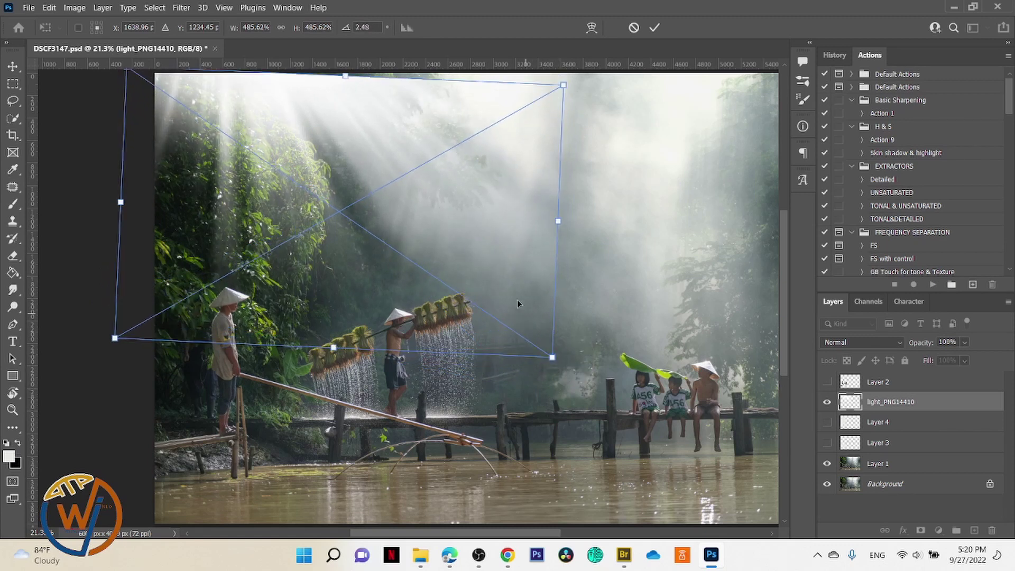
left_click_drag(517, 299, 475, 288)
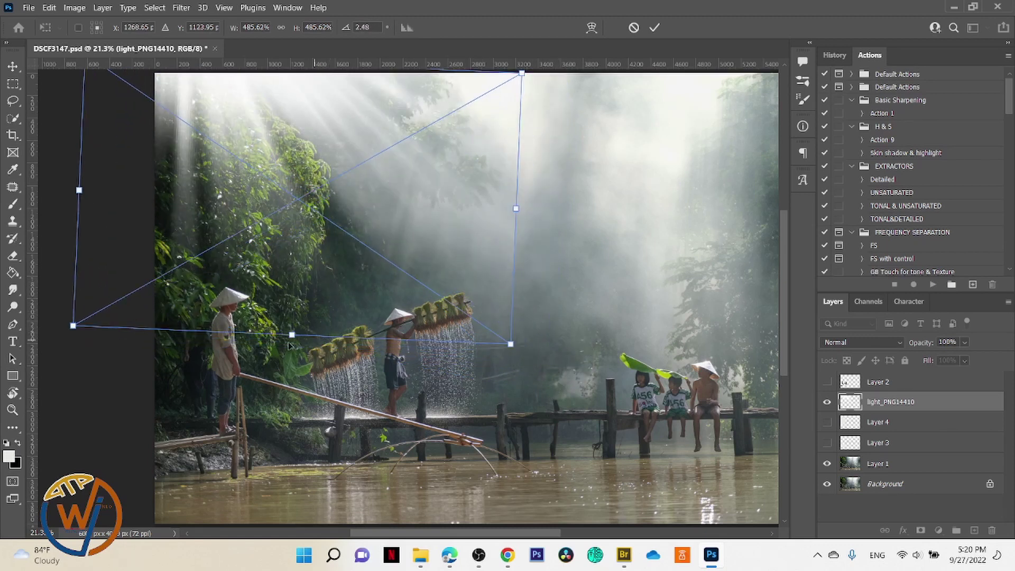
Stretch the light rays' height to about 777%, rotate them to about 22°, shift them toward the upper-left corner, and apply the transformation.
left_click_drag(293, 335, 328, 481)
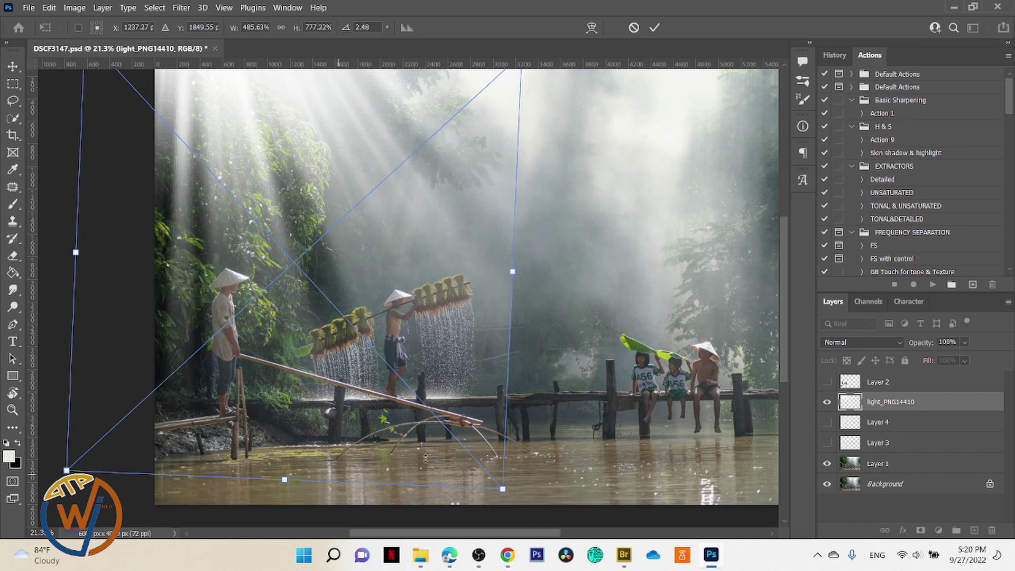
left_click_drag(528, 483, 447, 527)
left_click_drag(471, 320, 416, 308)
left_click_drag(536, 179, 539, 175)
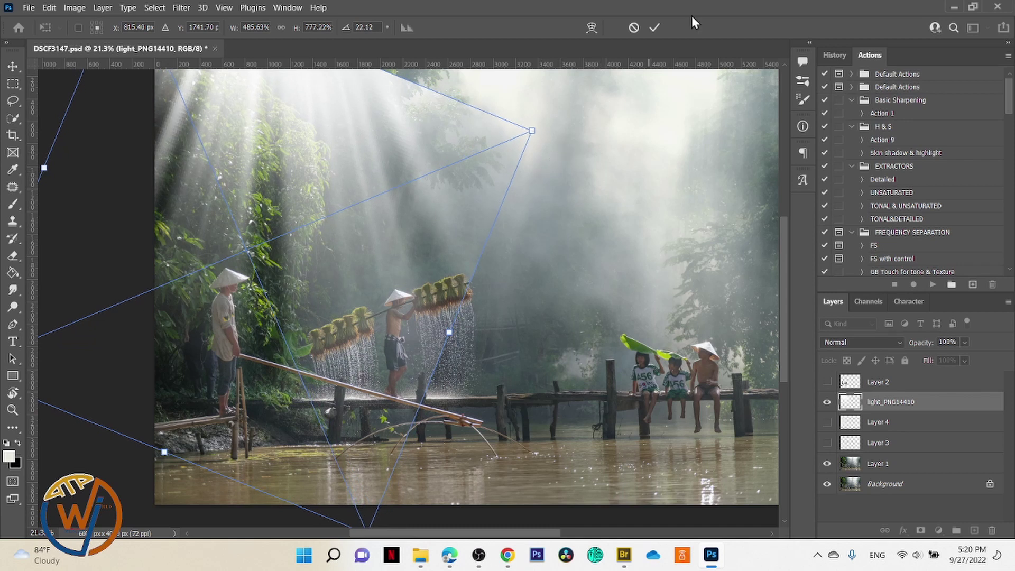
left_click(653, 28)
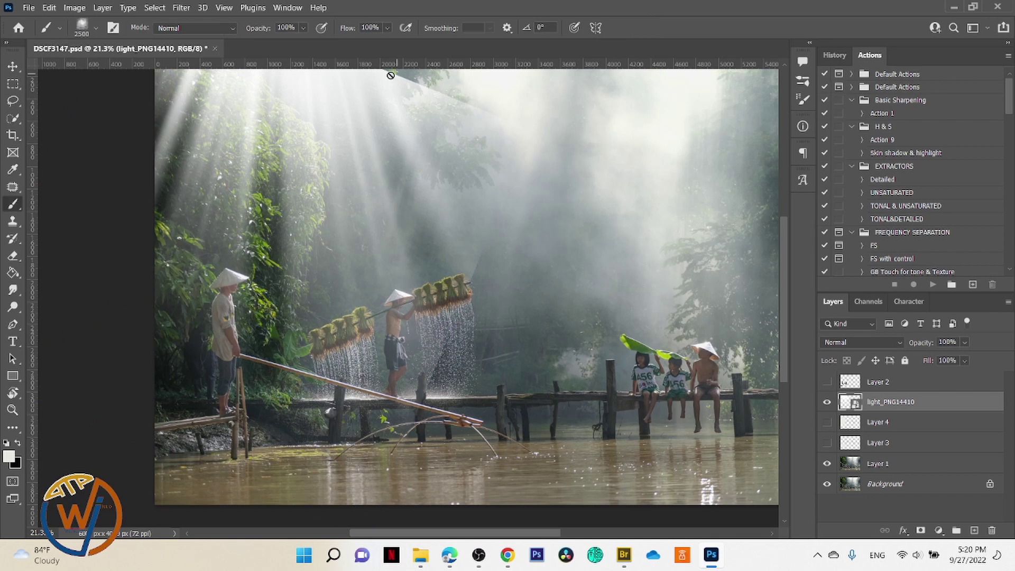
Soften the light_PNG14410 light rays with a Gaussian Blur of 37.4 pixels.
left_click(179, 7)
mouse_move(216, 168)
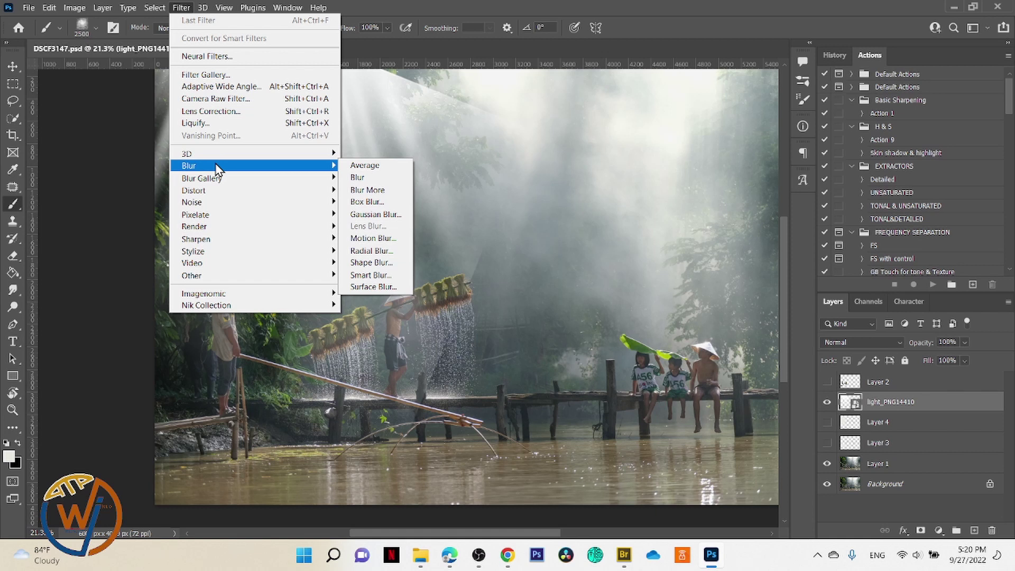
left_click(376, 214)
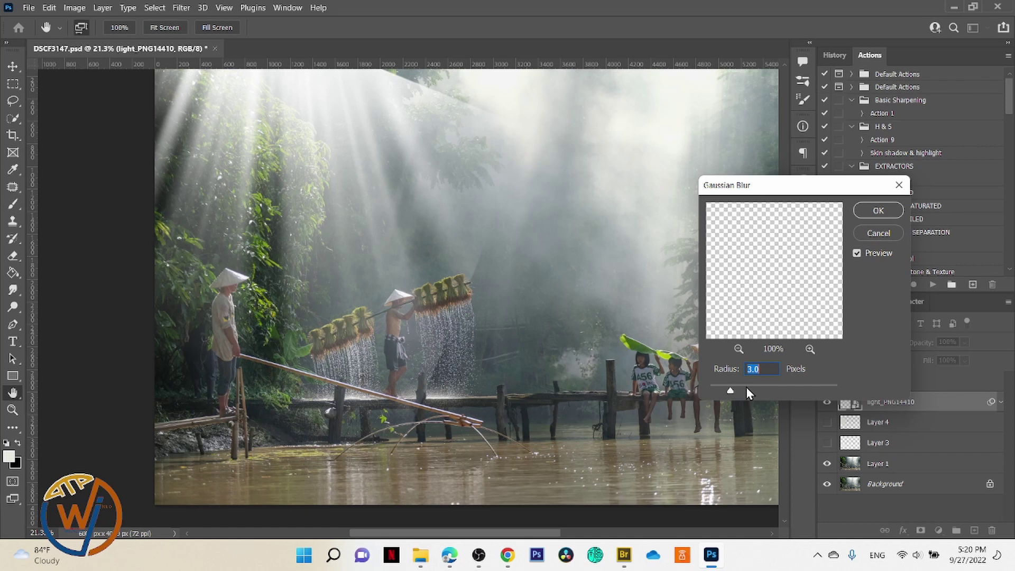
left_click_drag(747, 388, 775, 392)
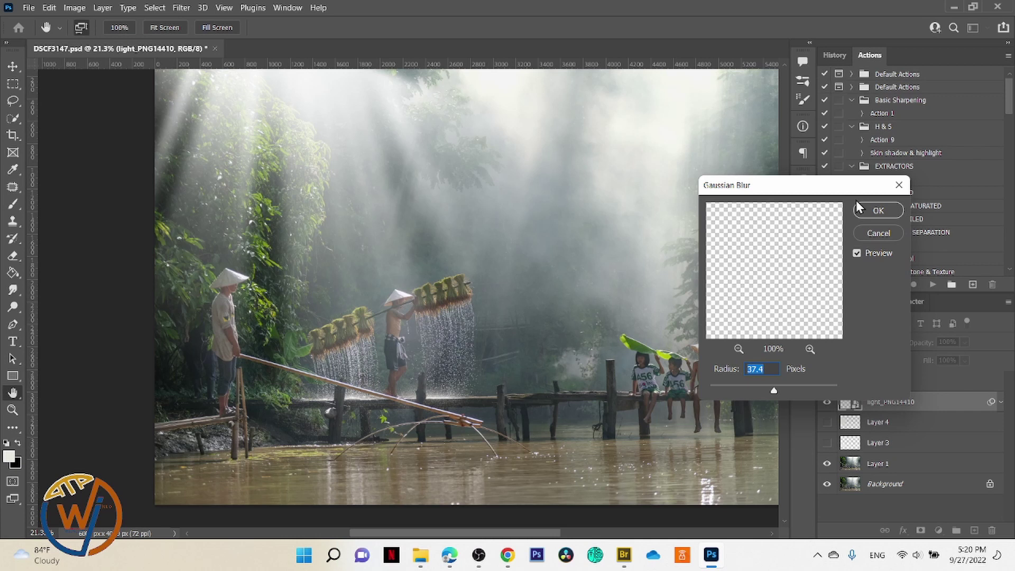
left_click(856, 202)
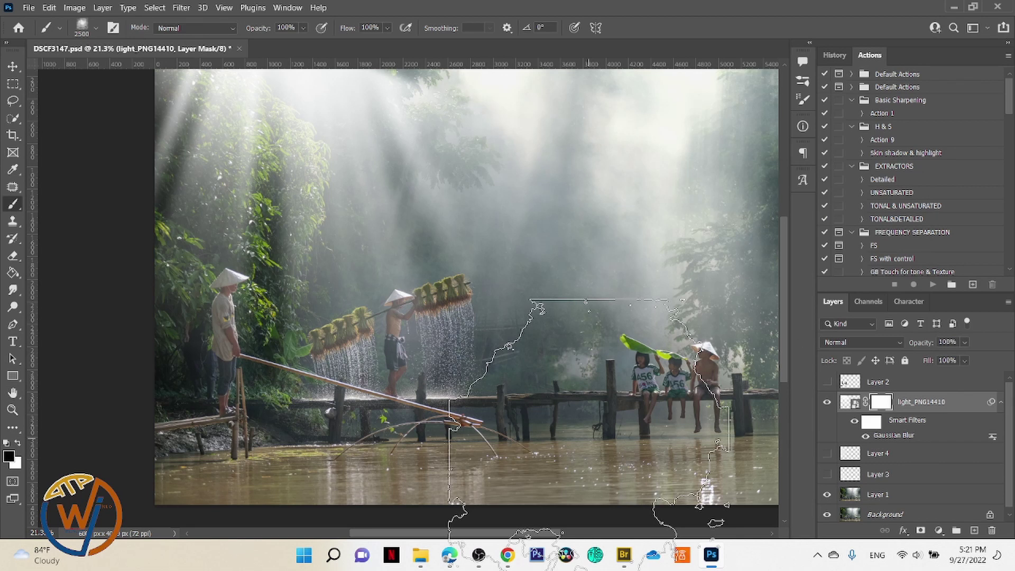
Choose a brush from Free Smoke Photoshop Brushes 6 and stamp 4587 px fog around the standing man on a new layer above the light rays.
left_click(96, 29)
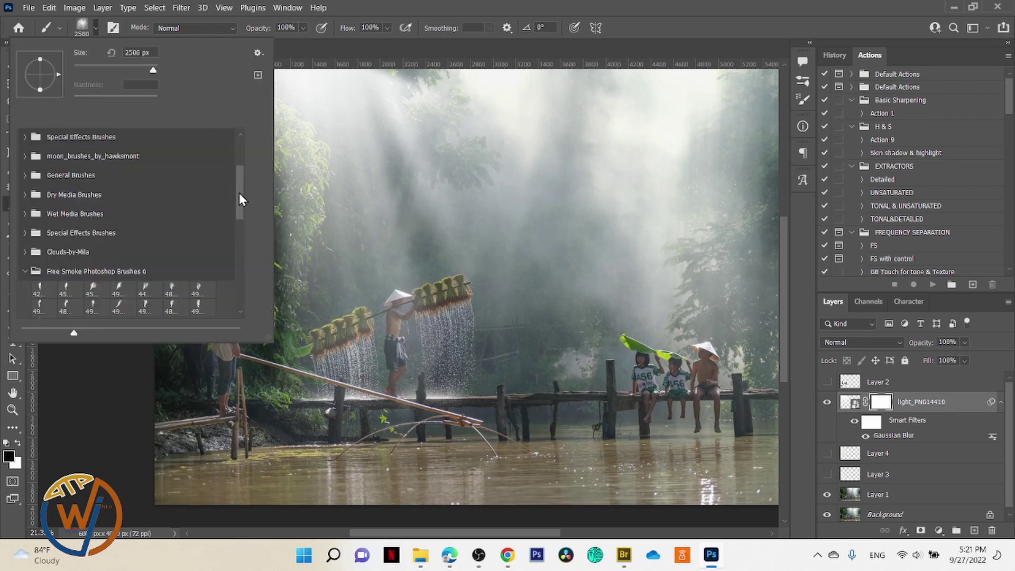
left_click_drag(239, 193, 237, 211)
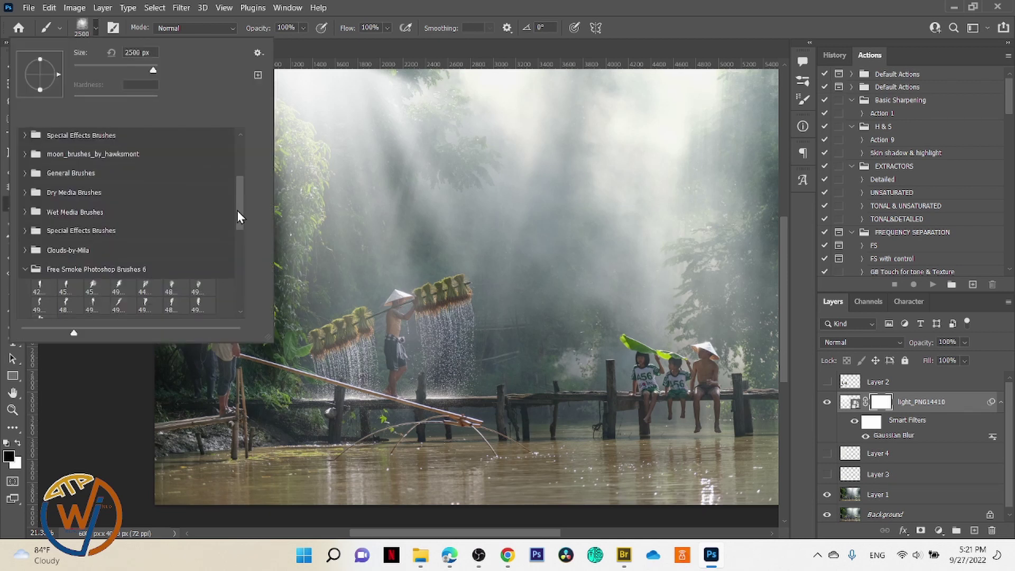
scroll(192, 227, "down", 2)
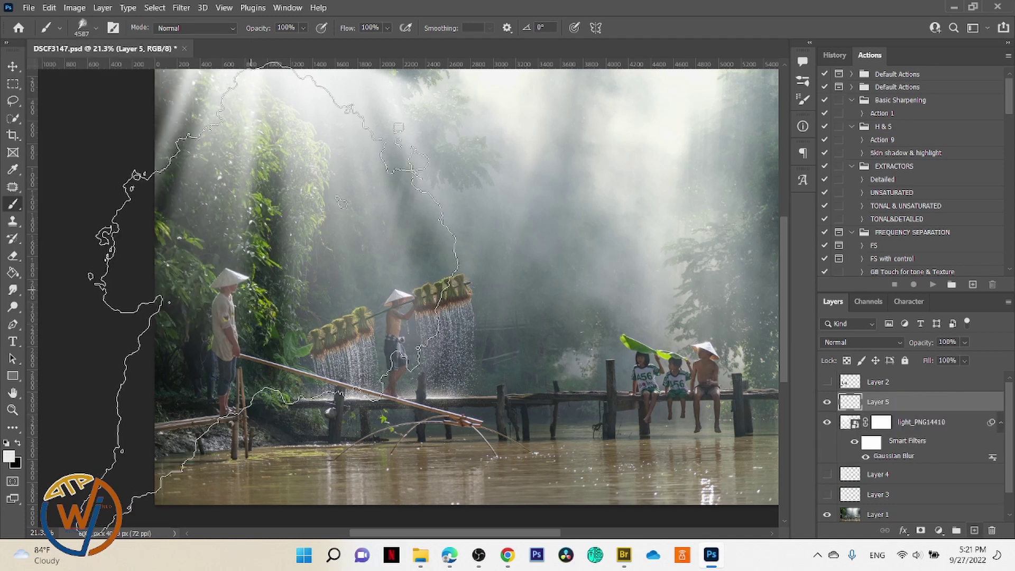
left_click(251, 290)
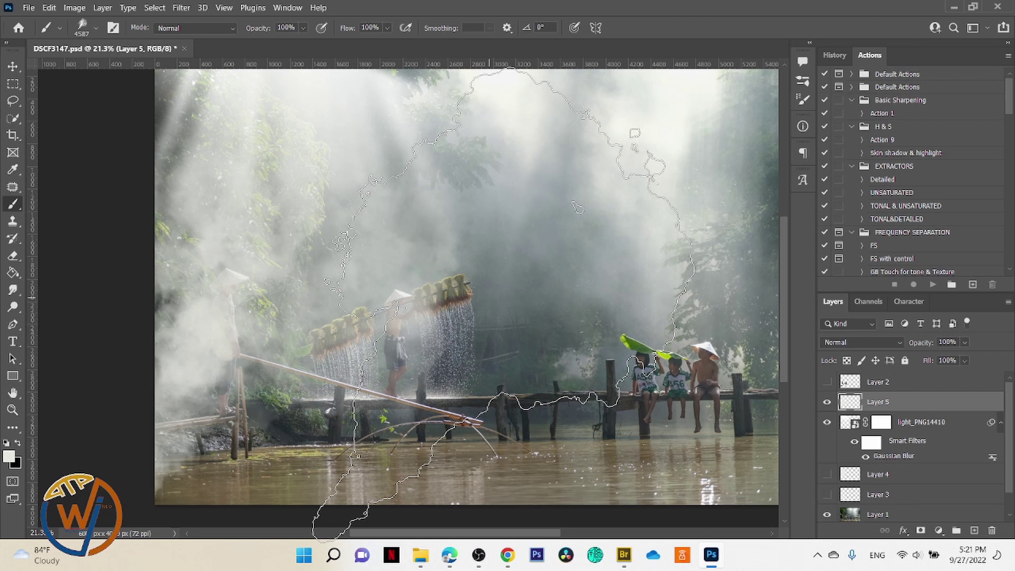
Scale the stamped fog to about 77% and shift it toward the photo's left edge around the standing man.
key("ctrl+t")
left_click_drag(512, 504, 471, 452)
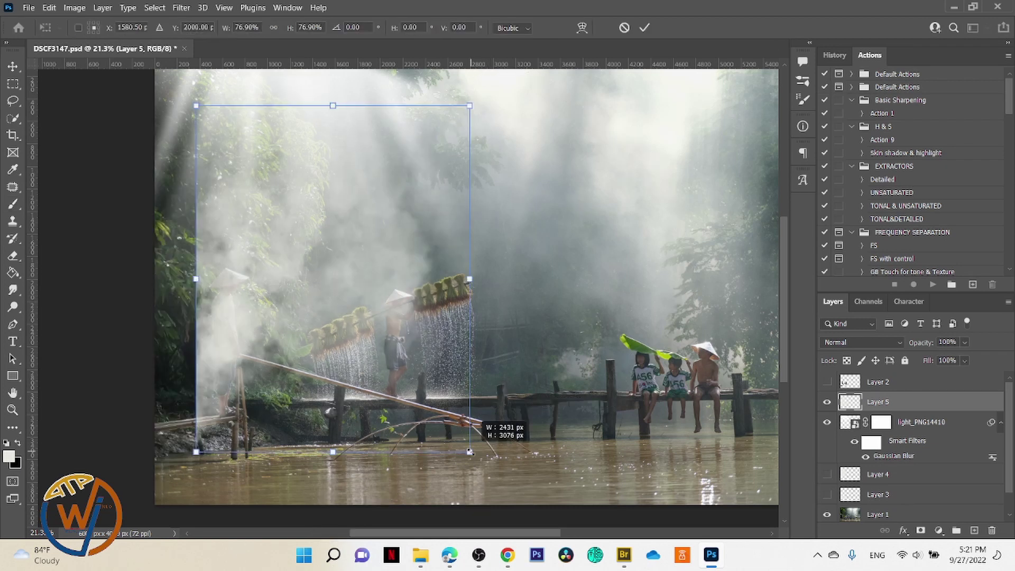
left_click_drag(401, 377, 368, 381)
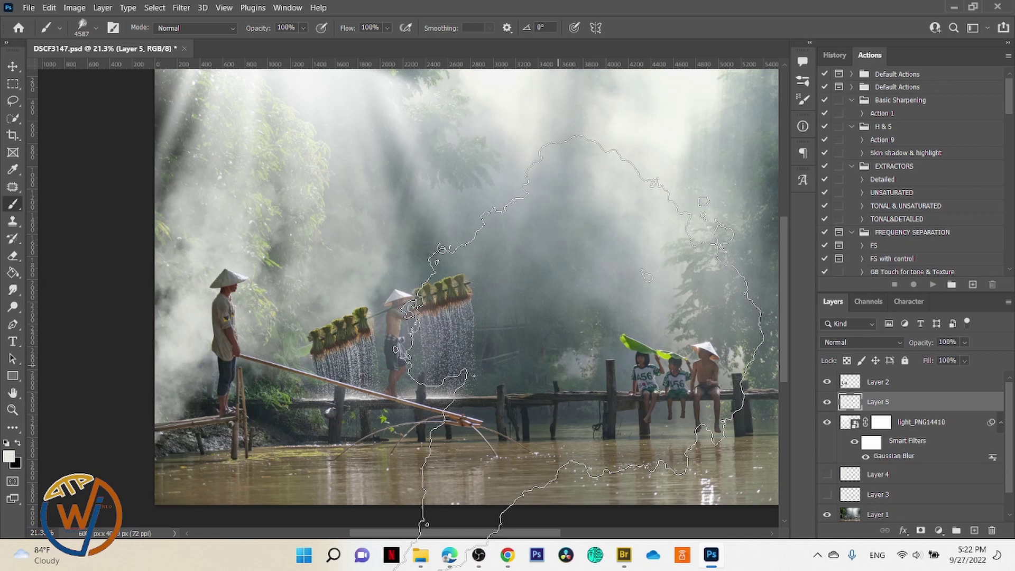
Stamp fog with a 2700 px smoke brush on another new layer, rotated about 116° and moved to the photo's upper middle.
key("bracketleft")
key("ctrl+minus")
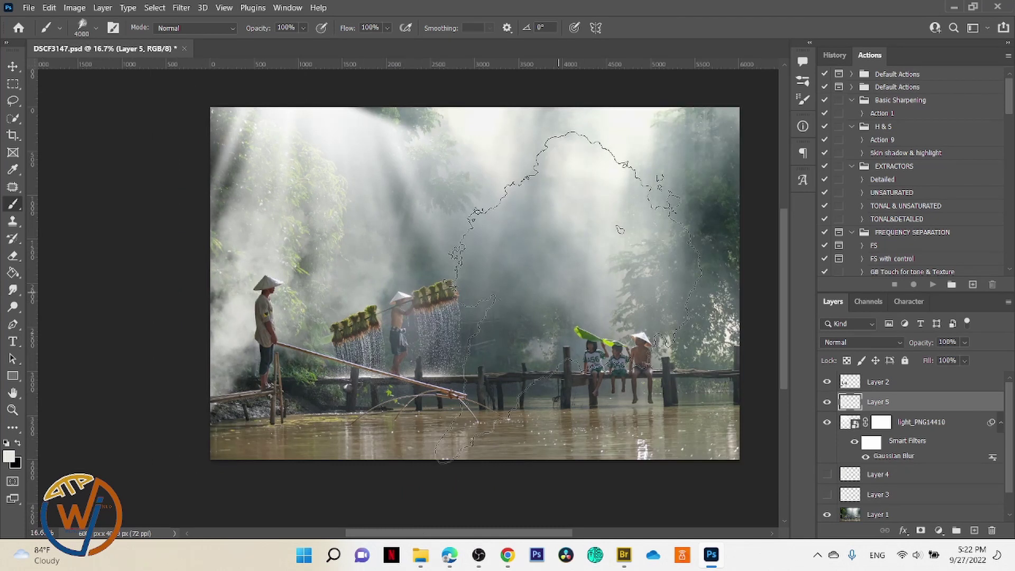
key("bracketleft")
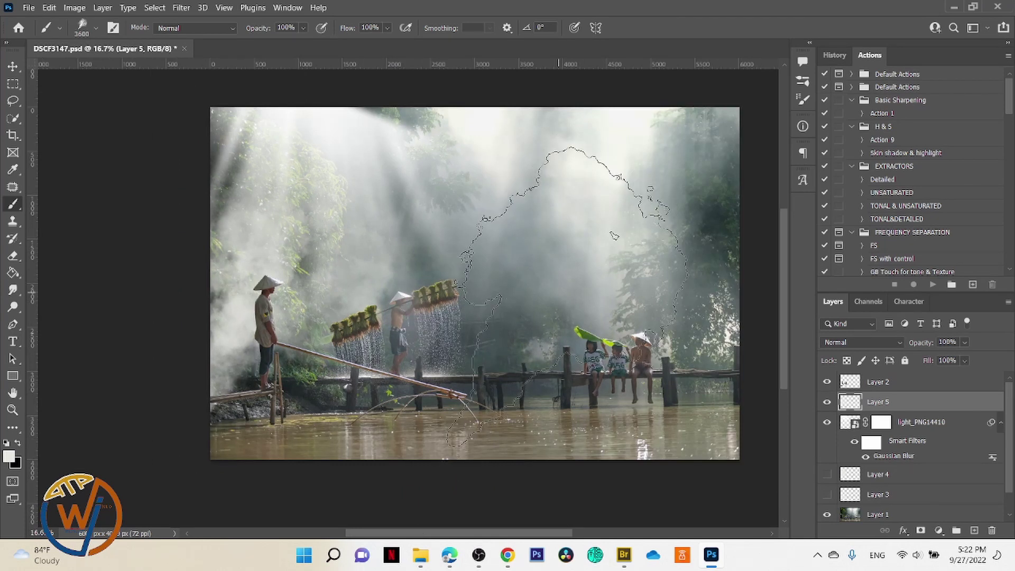
key("bracketleft")
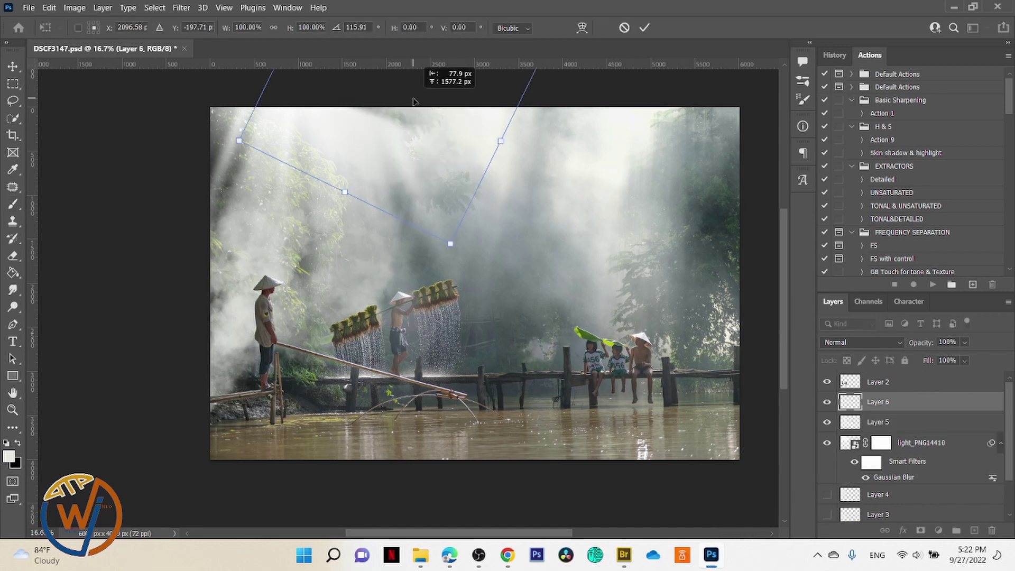
left_click_drag(414, 101, 441, 100)
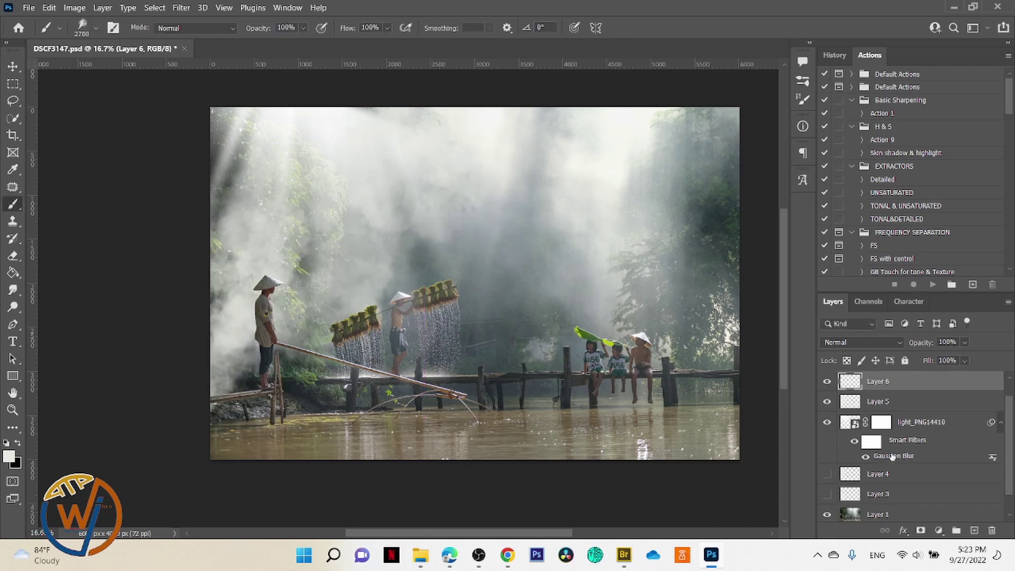
Group the fog and light-ray layers from Layer 6 down to Layer 3 and hide the group.
left_click(939, 500, "shift")
key("ctrl+g")
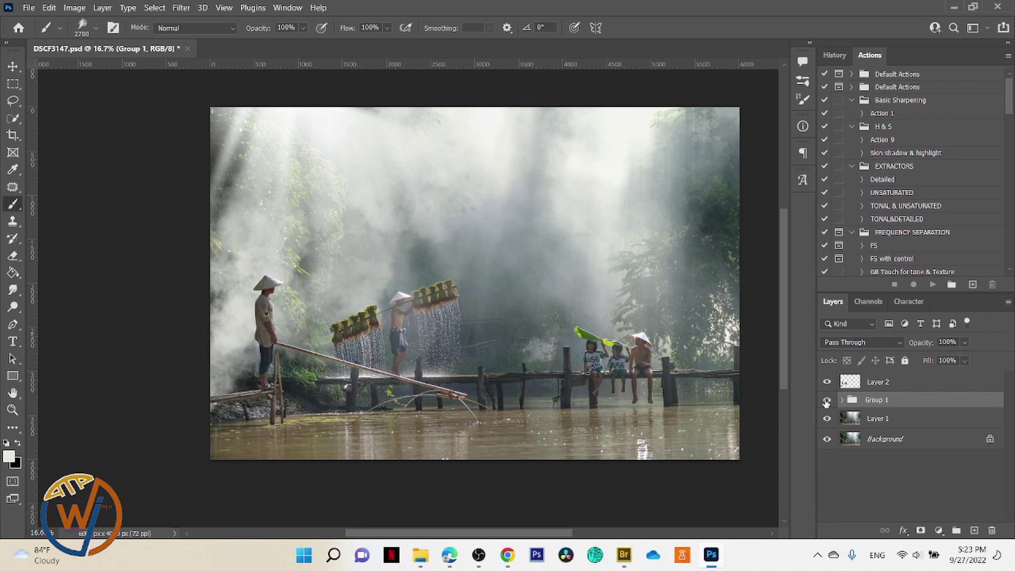
left_click(827, 402)
Outline the dark figures behind the standing man on Layer 1 with the Patch tool, and show Layer 1 copy and the fog group.
key("ctrl+plus")
key("ctrl+plus")
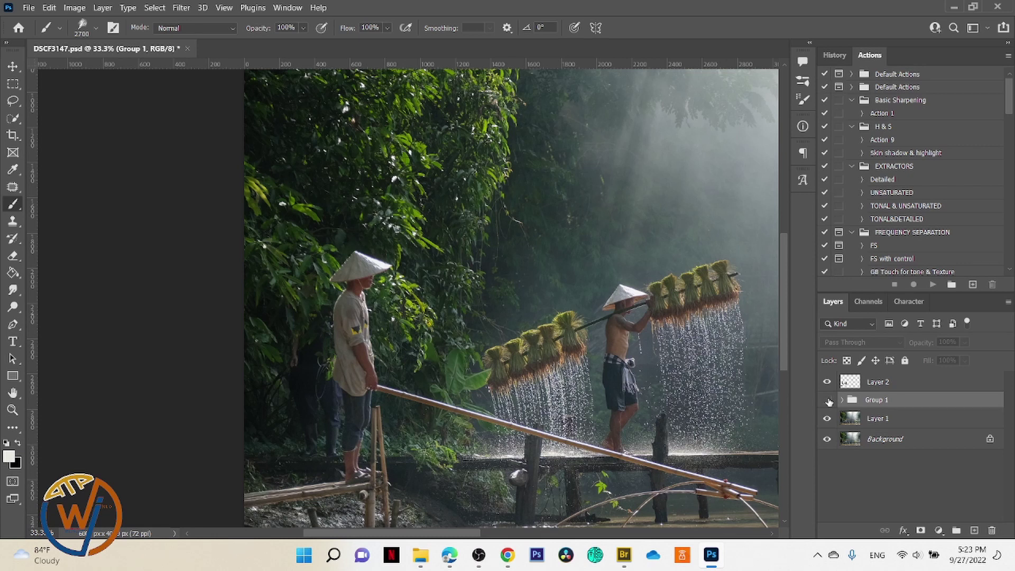
key("j")
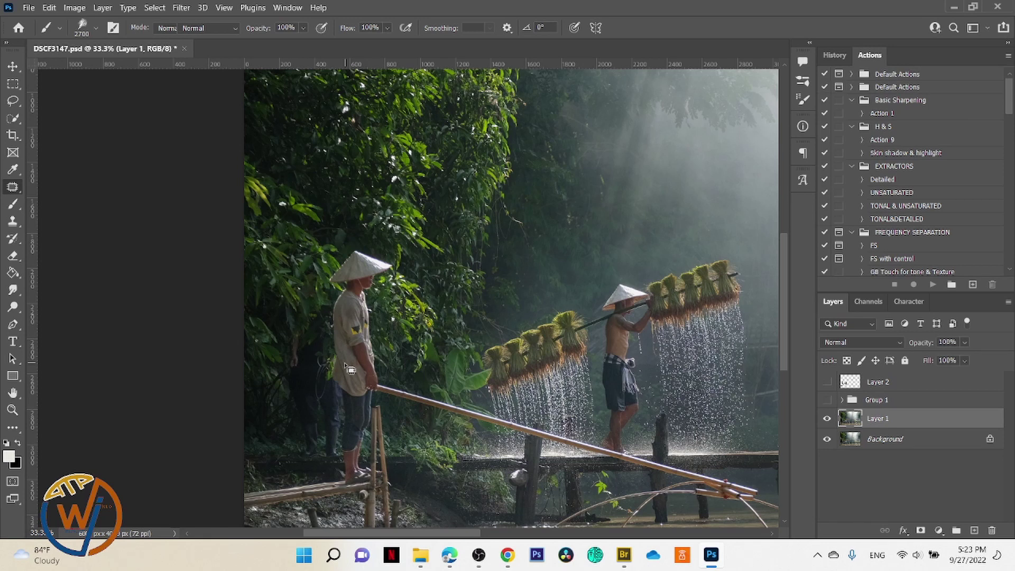
mouse_move(331, 297)
left_mouse_down()
mouse_move(309, 464)
mouse_move(290, 463)
left_mouse_up()
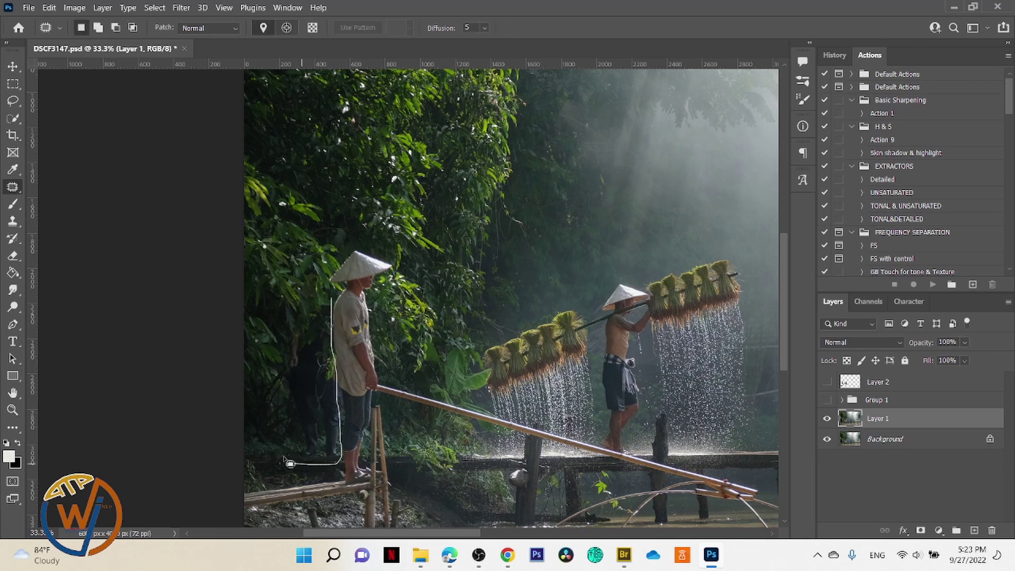
left_click_drag(289, 463, 312, 275)
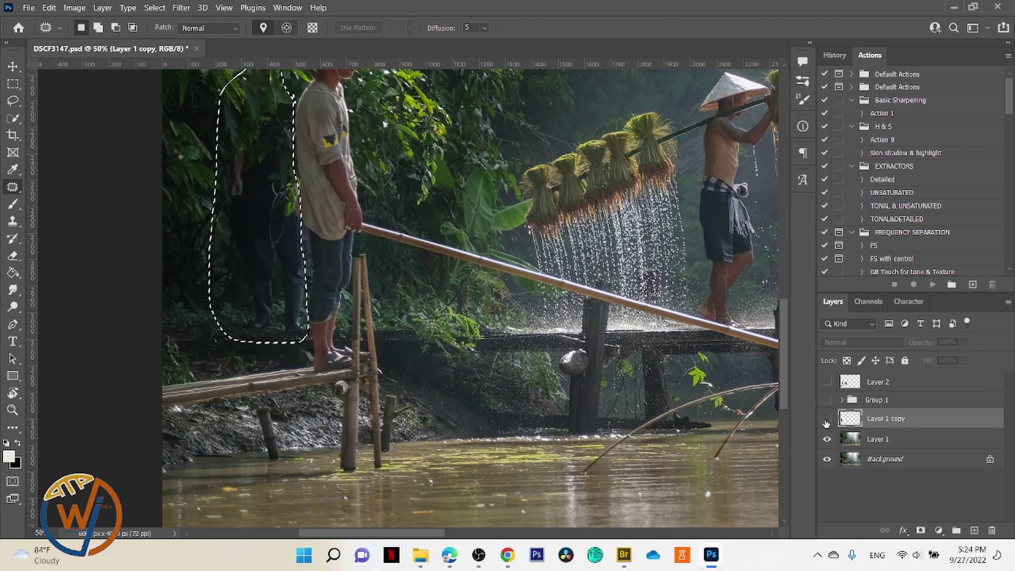
left_click_drag(826, 421, 829, 403)
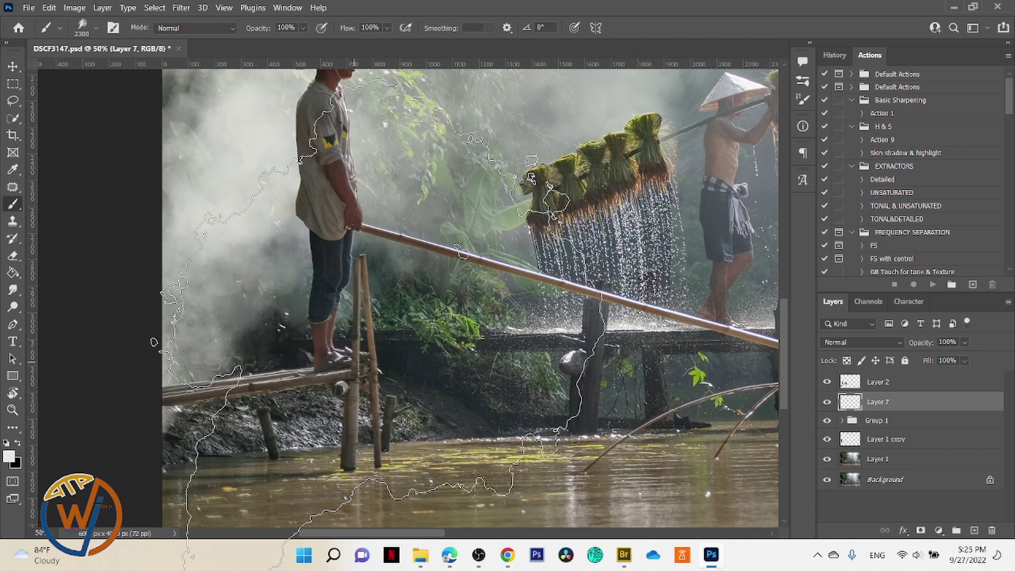
Resize the smoke brush to 800 px and stamp a puff of fog on new Layer 7 beside the standing man's legs.
key("bracketleft")
key("bracketleft")
key("bracketleft")
key("bracketleft")
key("bracketleft")
key("bracketleft")
key("bracketleft")
key("bracketleft")
key("bracketleft")
key("bracketleft")
key("bracketleft")
key("bracketleft")
key("bracketleft")
key("bracketleft")
key("bracketleft")
key("bracketleft")
key("bracketleft")
key("bracketleft")
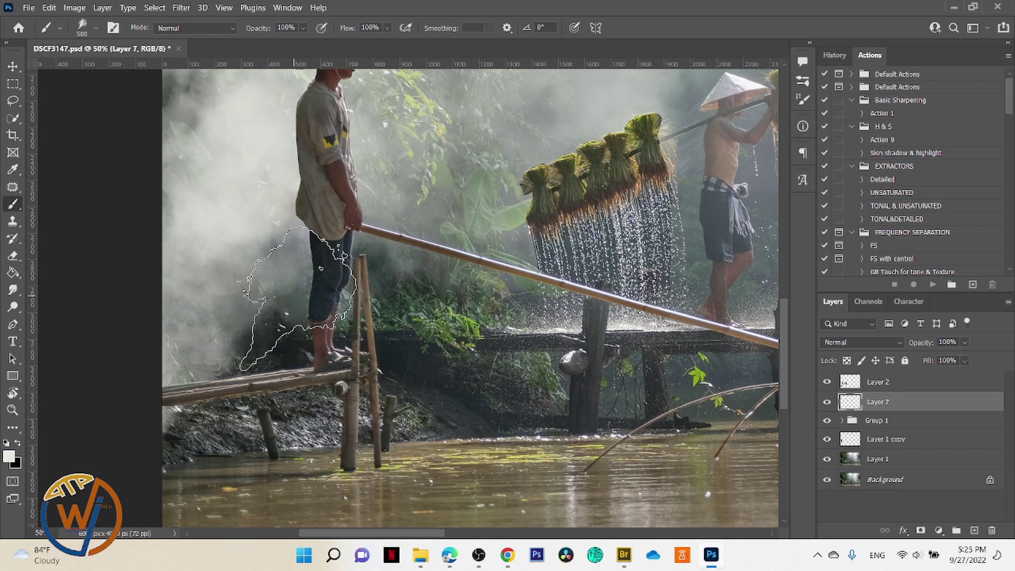
key("bracketleft")
key("bracketleft")
key("bracketleft")
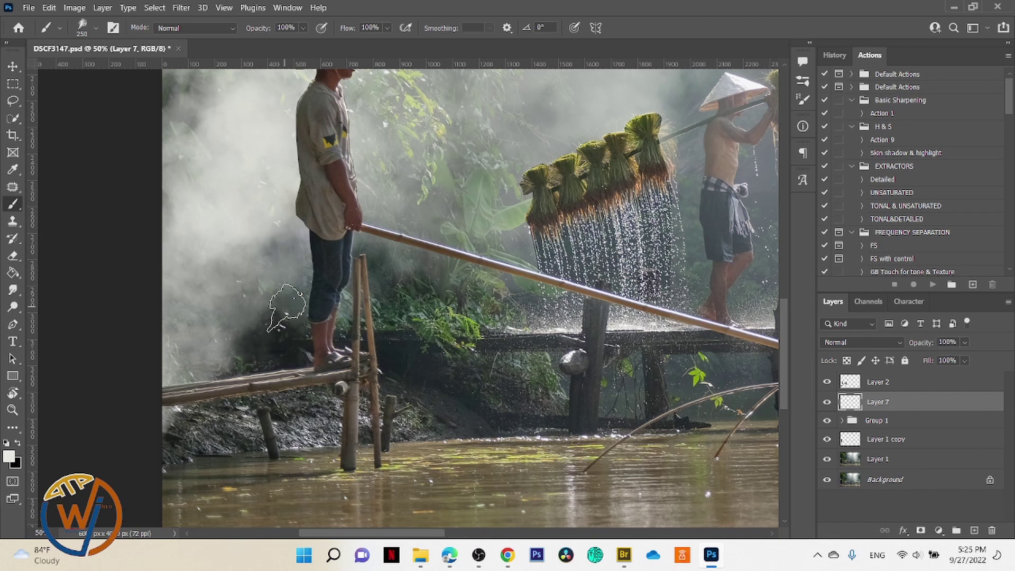
key("bracketright")
key("bracketright")
key("bracketright")
key("bracketright")
key("bracketright")
key("bracketright")
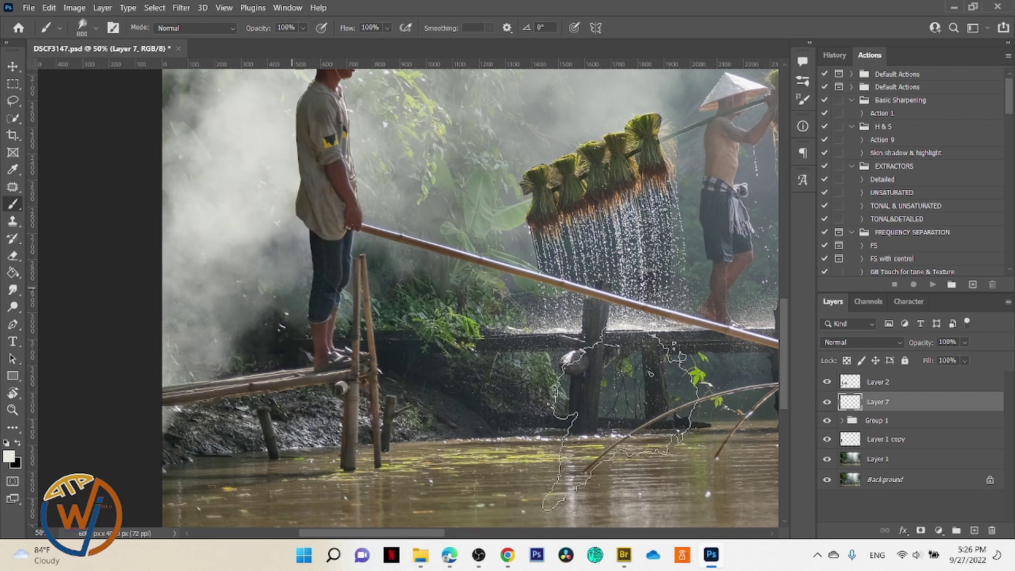
left_click(292, 289)
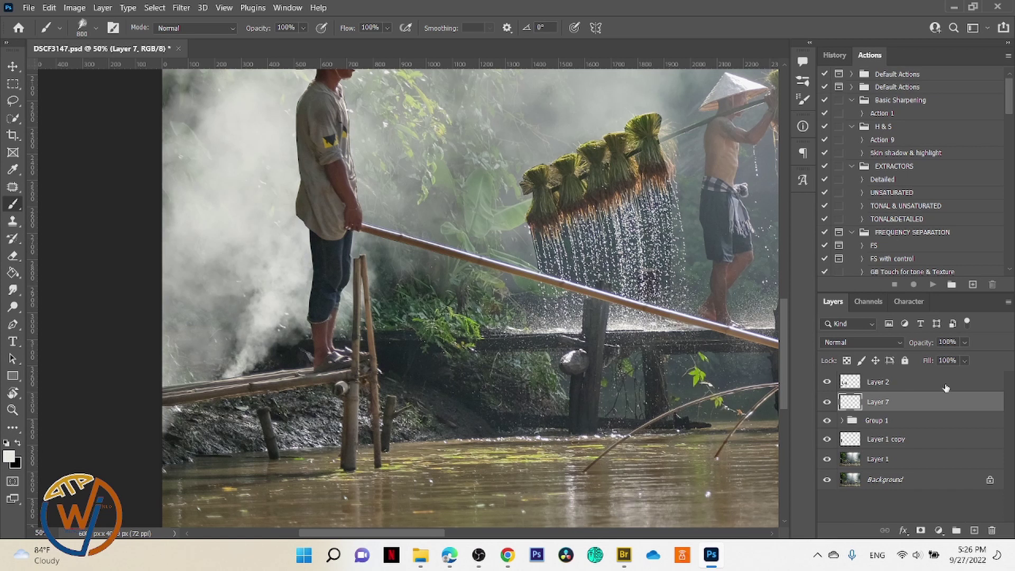
Lower the opacity of Layer 7 to 71% and select Layer 2.
left_click_drag(965, 342, 974, 362)
left_click_drag(975, 362, 965, 361)
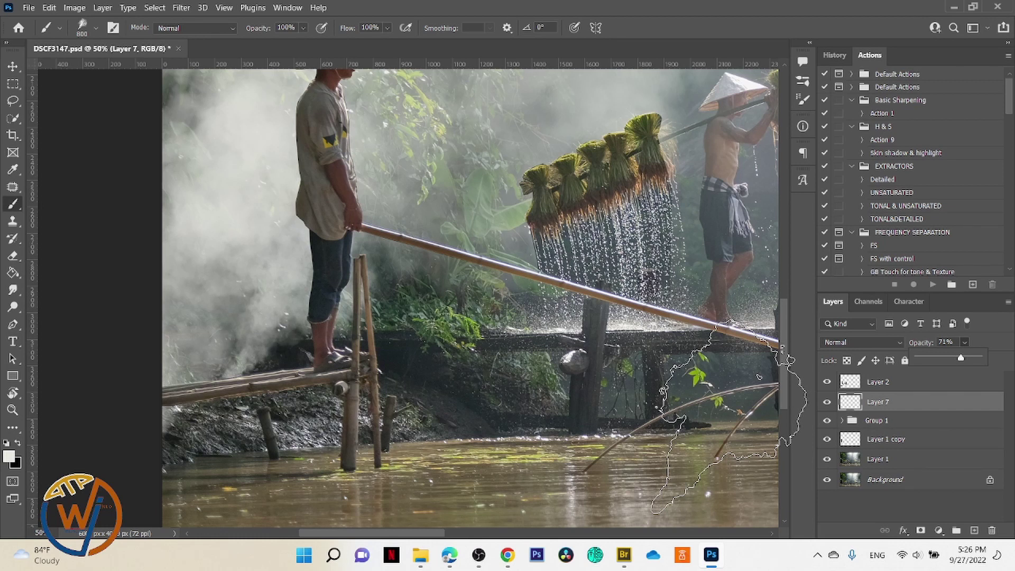
left_click(841, 389)
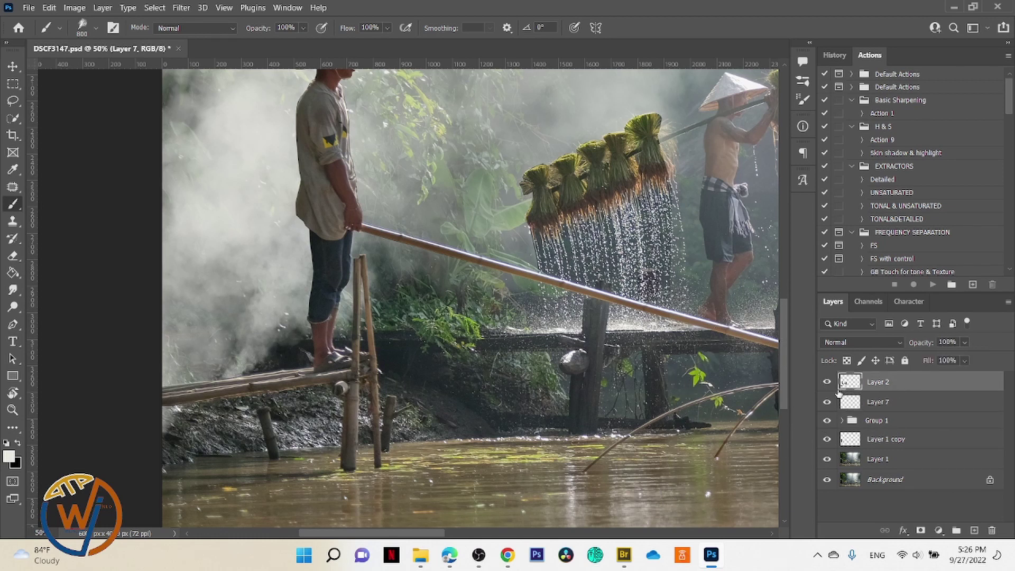
key("ctrl+0")
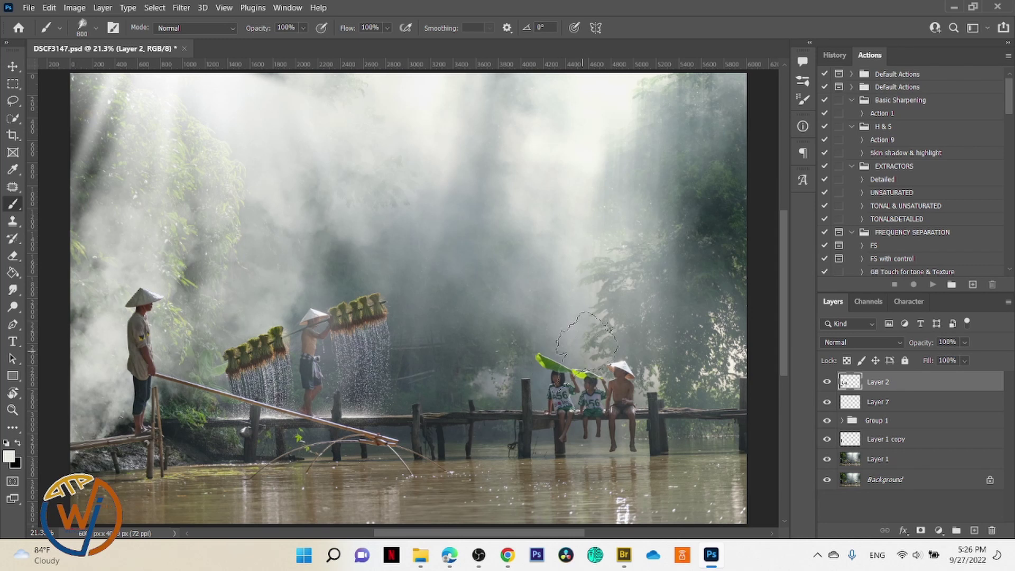
Group Layer 7 with Group 1 and add a layer mask to the combined group.
left_click(896, 405)
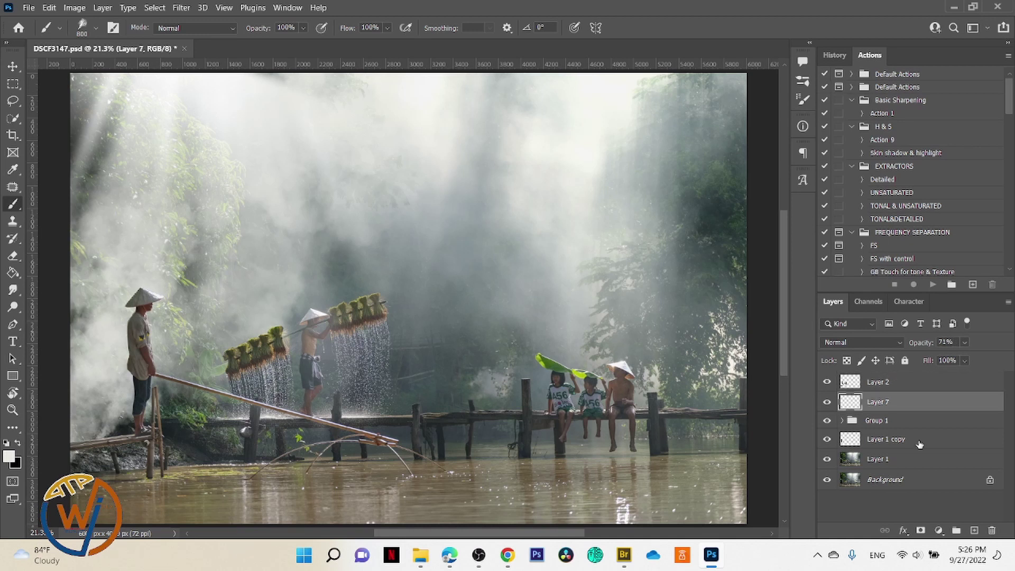
left_click(924, 423, "ctrl")
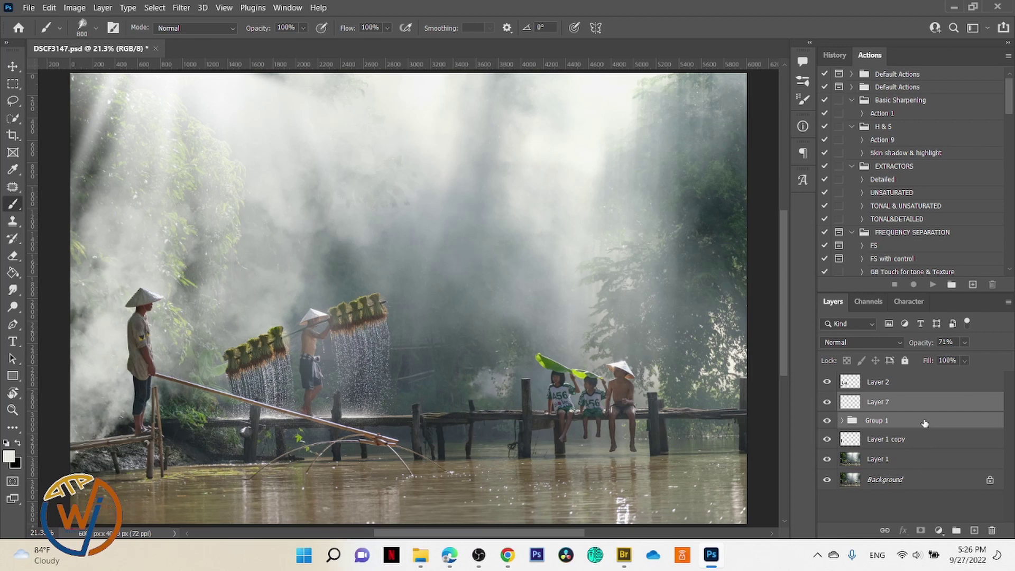
key("ctrl+g")
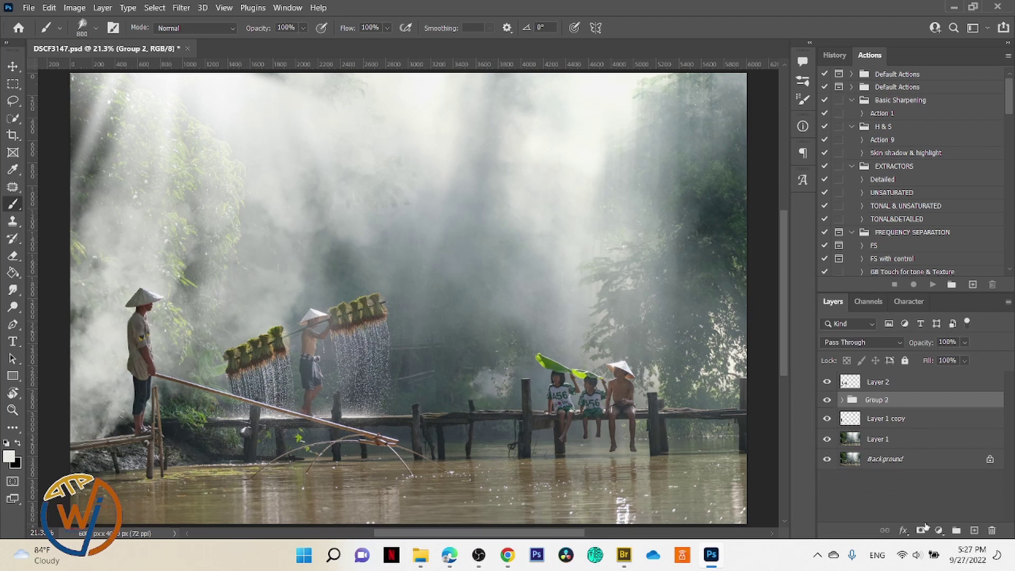
left_click(922, 529)
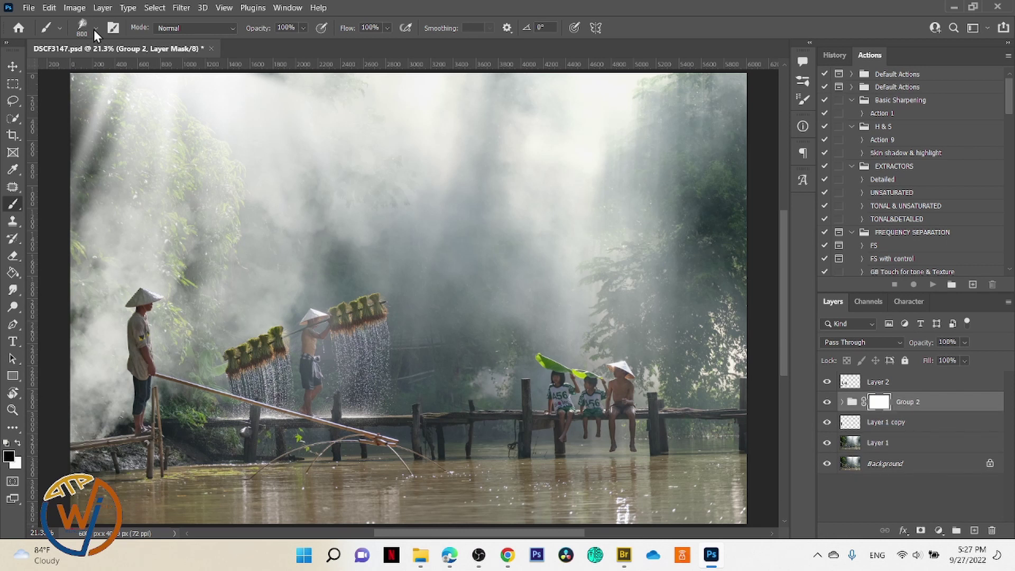
Pick the 800 px soft round brush with 0% hardness and dab black on the group's mask over the centre trees and rice bundles.
left_click(95, 30)
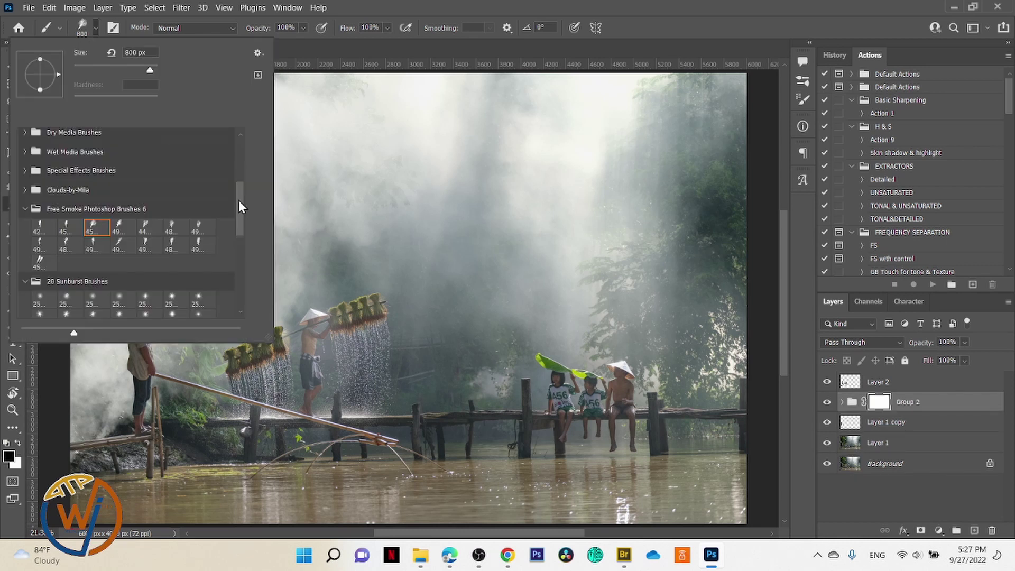
left_click_drag(239, 201, 242, 141)
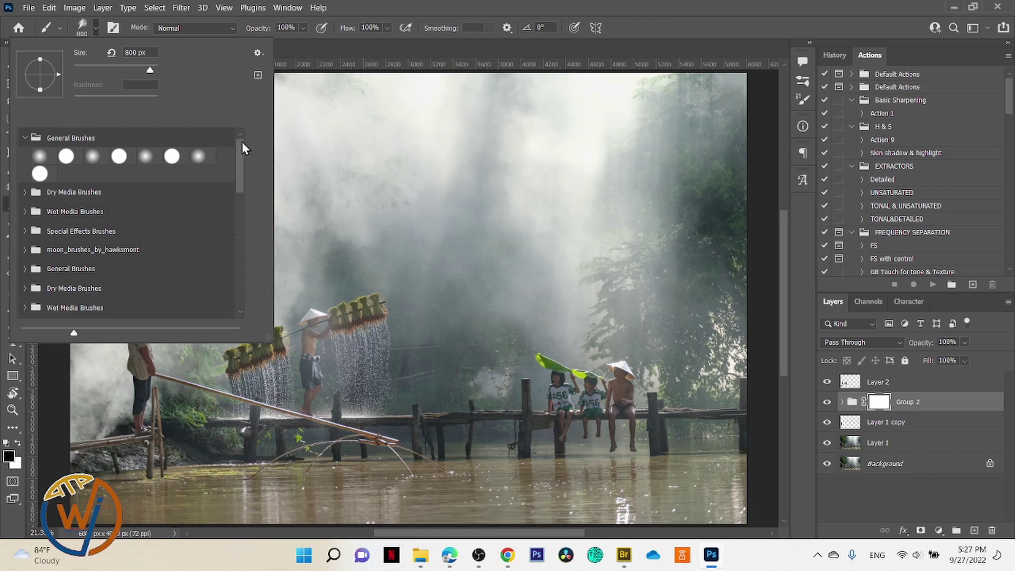
left_click(92, 157)
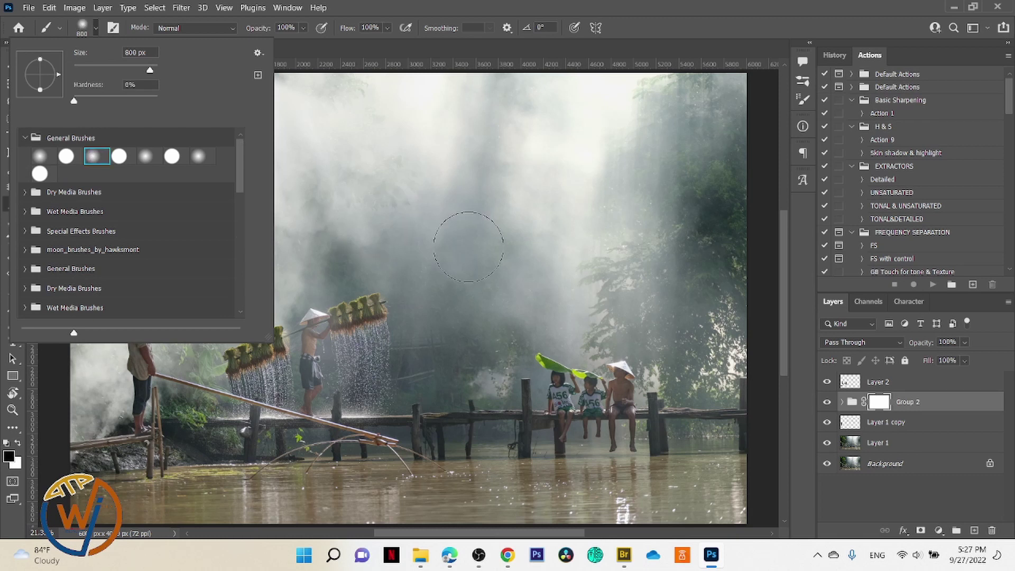
left_click(468, 250)
left_click(271, 342)
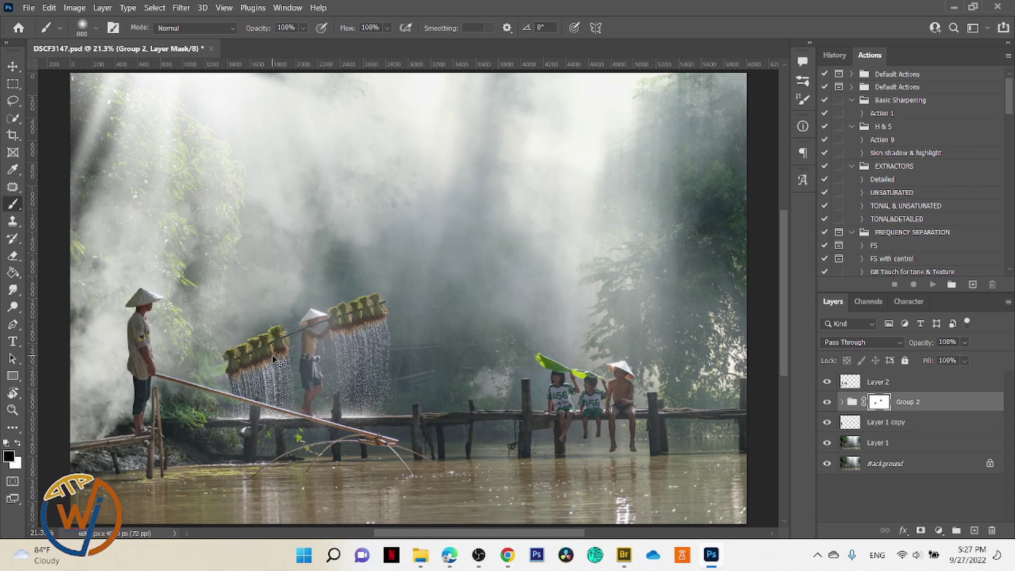
Undo the last mask dab, lower the brush opacity to 17% and paint black on Group 2's mask over the rice carrier and bundles.
key("ctrl+z")
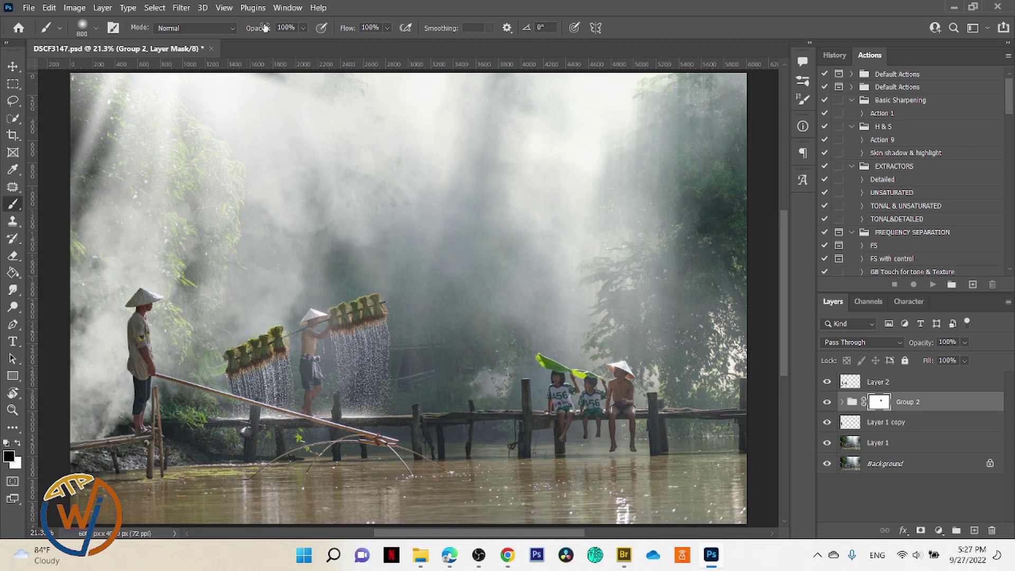
left_click(303, 28)
left_click(296, 347)
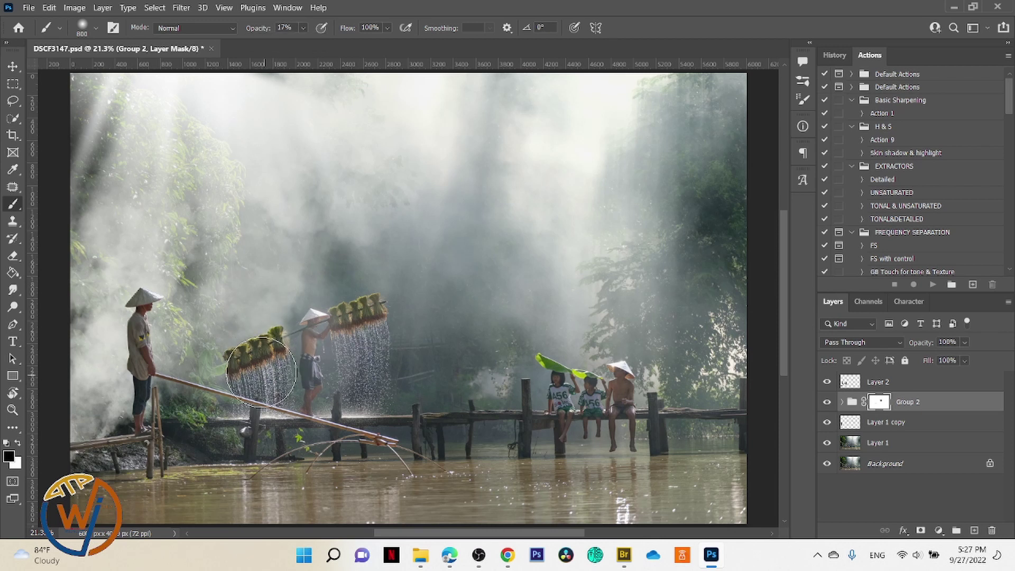
mouse_move(321, 333)
left_mouse_down()
mouse_move(323, 355)
mouse_move(351, 335)
mouse_move(341, 365)
mouse_move(309, 380)
mouse_move(378, 441)
mouse_move(260, 435)
mouse_move(317, 414)
mouse_move(305, 352)
mouse_move(332, 322)
mouse_move(330, 376)
mouse_move(318, 331)
mouse_move(290, 367)
mouse_move(287, 418)
left_mouse_up()
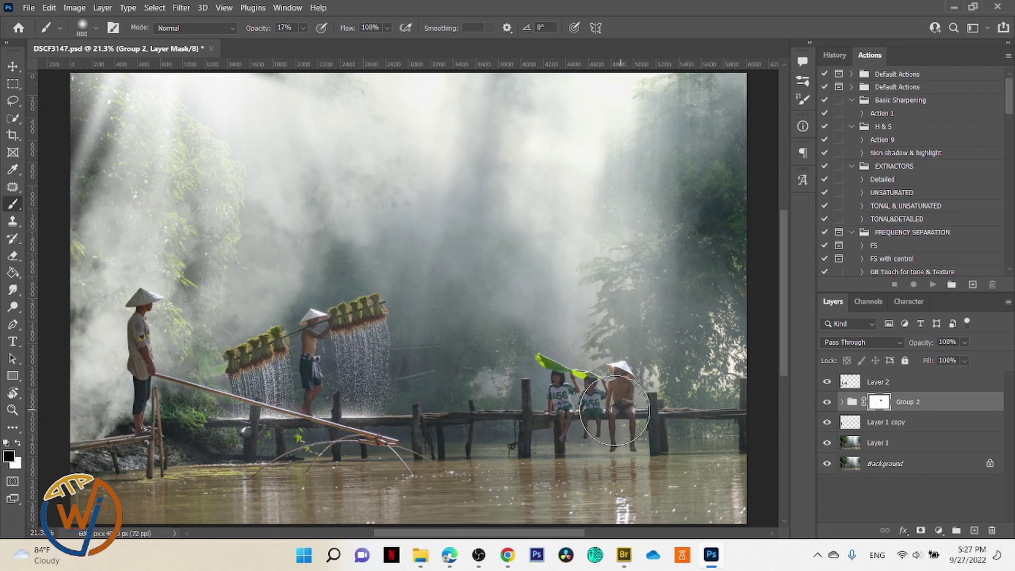
Select Layer 1 and save the document.
left_click(597, 416, "ctrl")
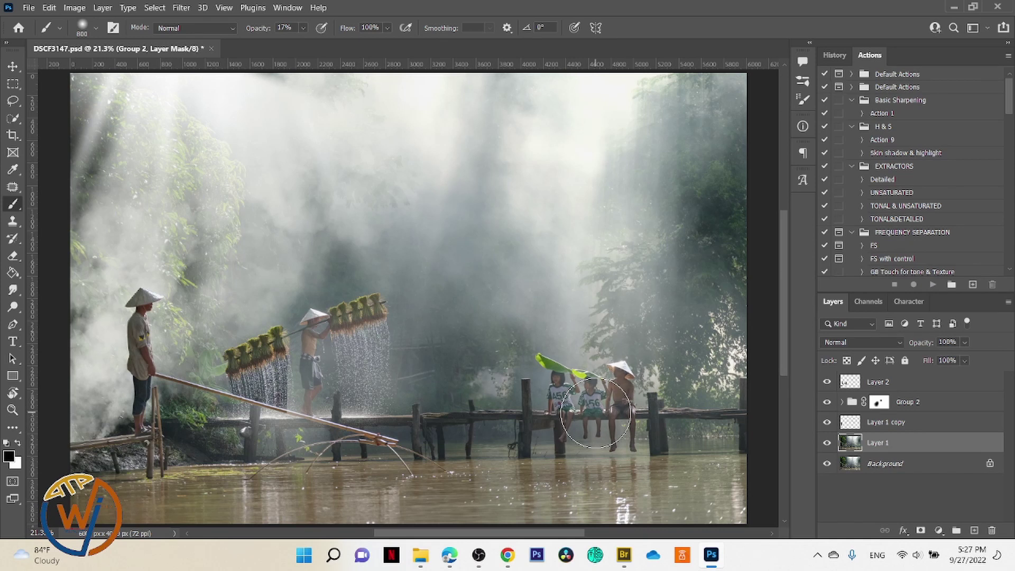
key("s")
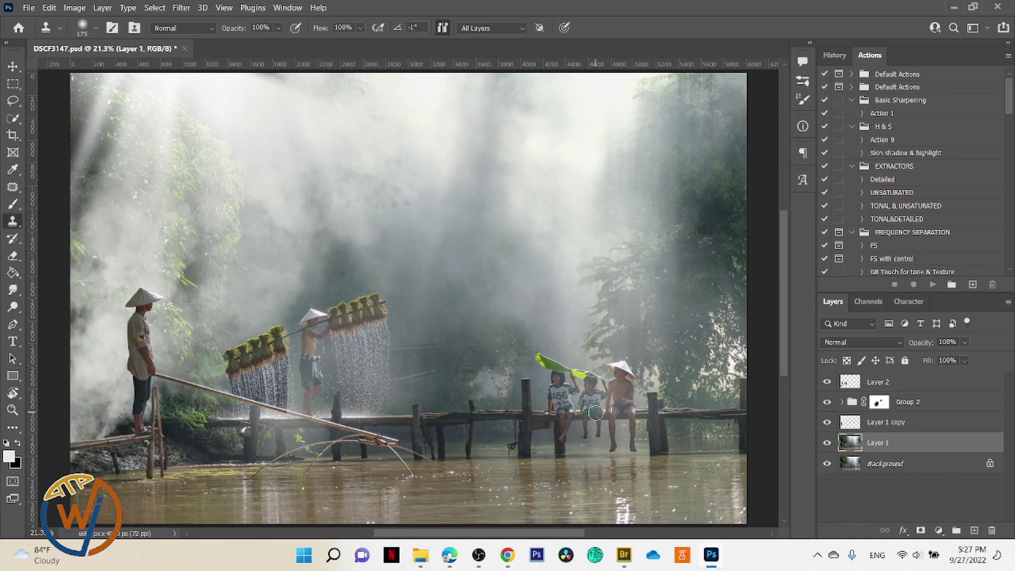
key("ctrl+s")
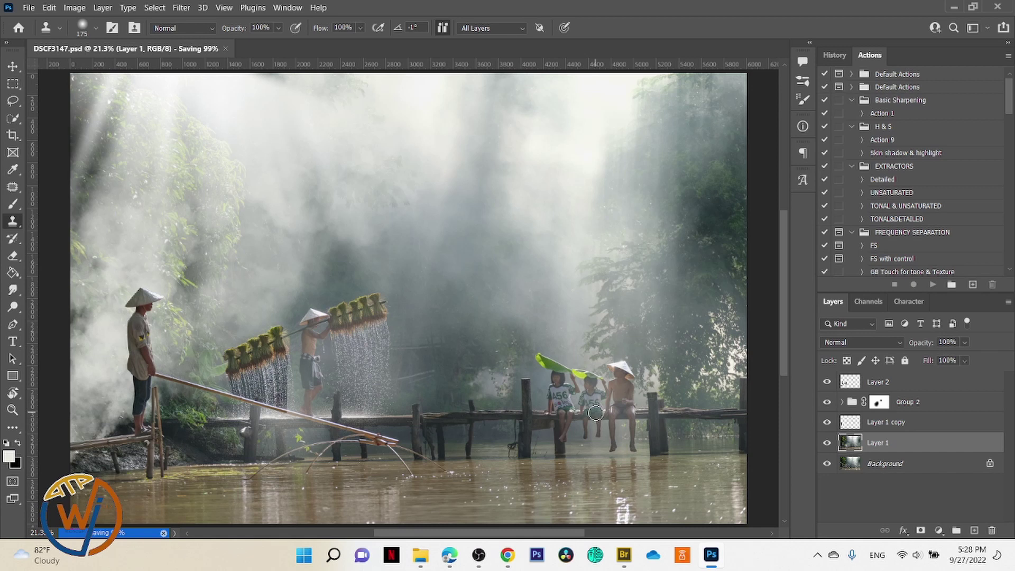
Compare the image with Group 2 hidden and shown, revert the history to the Add Layer Mask state and select Group 2's mask.
left_click(834, 55)
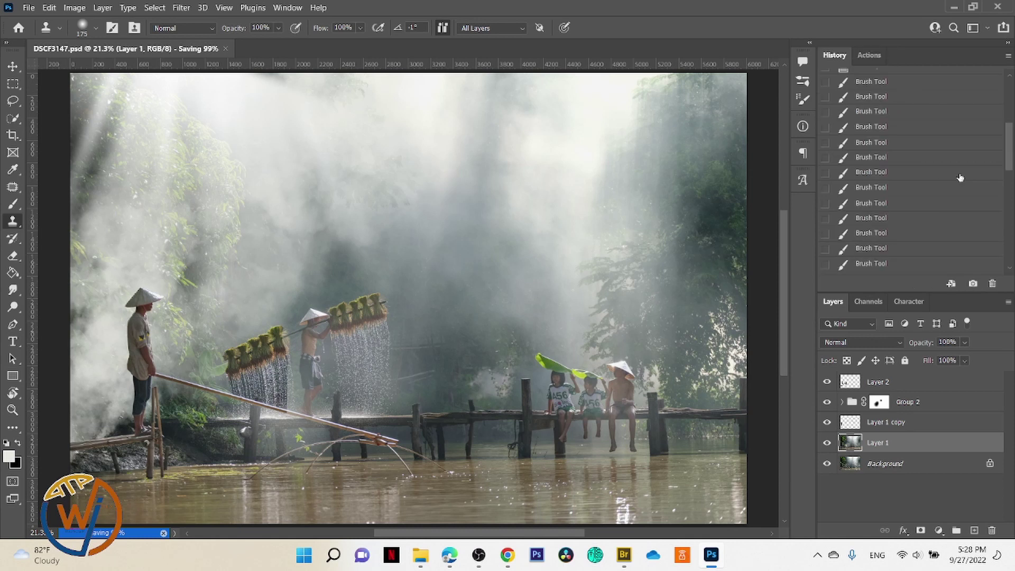
scroll(903, 214, "up", 1)
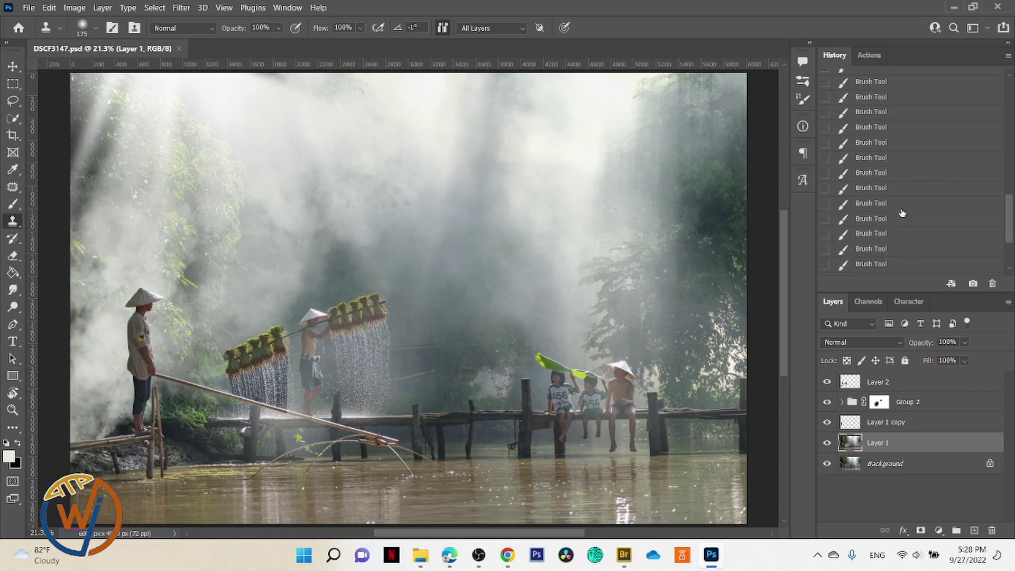
scroll(903, 213, "up", 1)
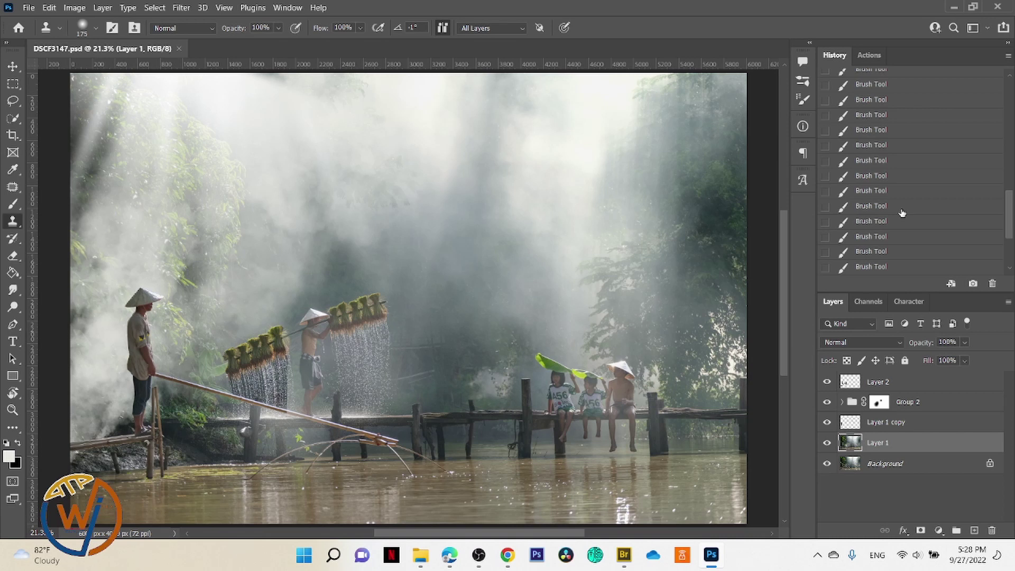
double_click(828, 403)
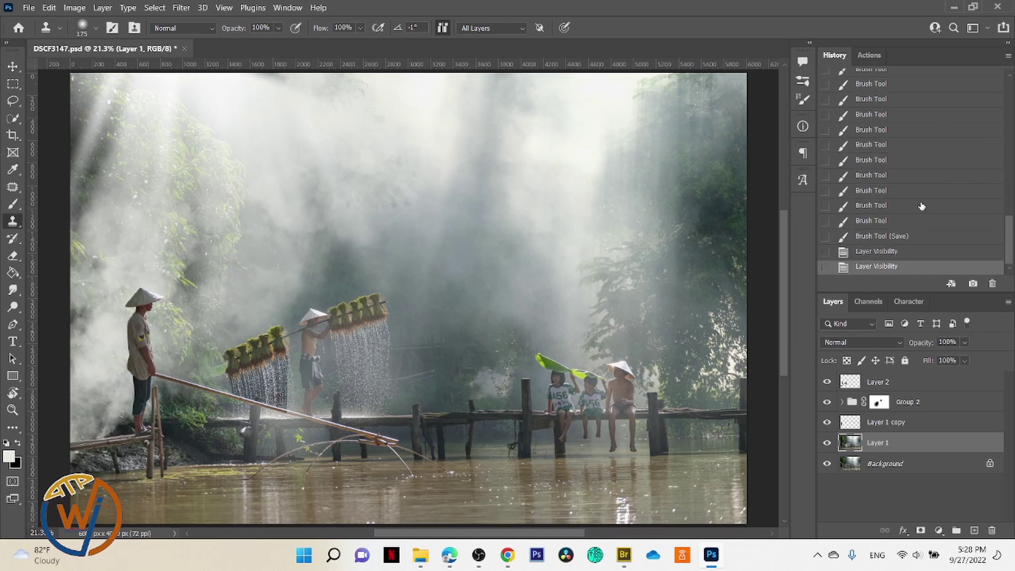
scroll(922, 207, "up", 3)
scroll(923, 206, "up", 3)
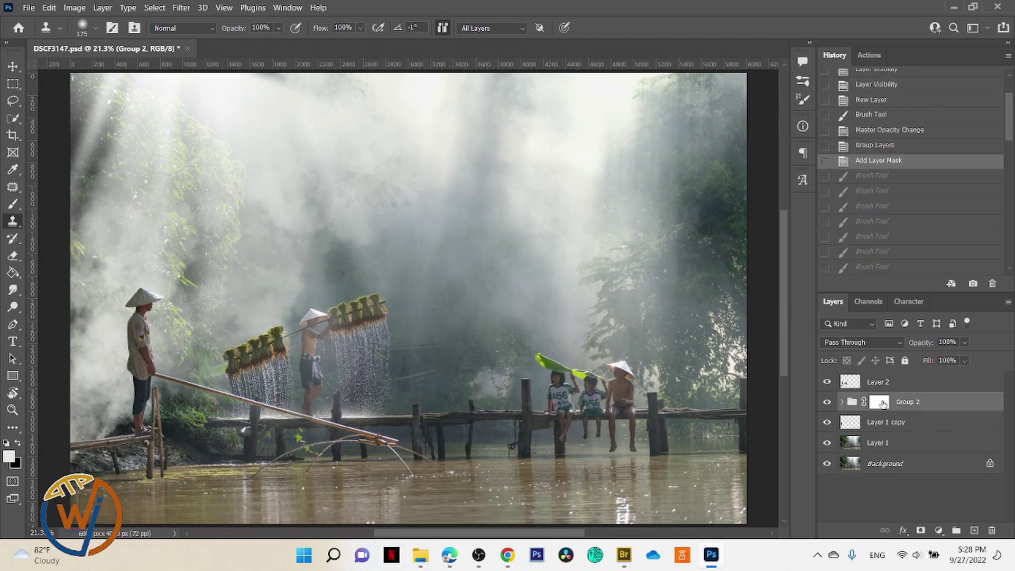
left_click(880, 402)
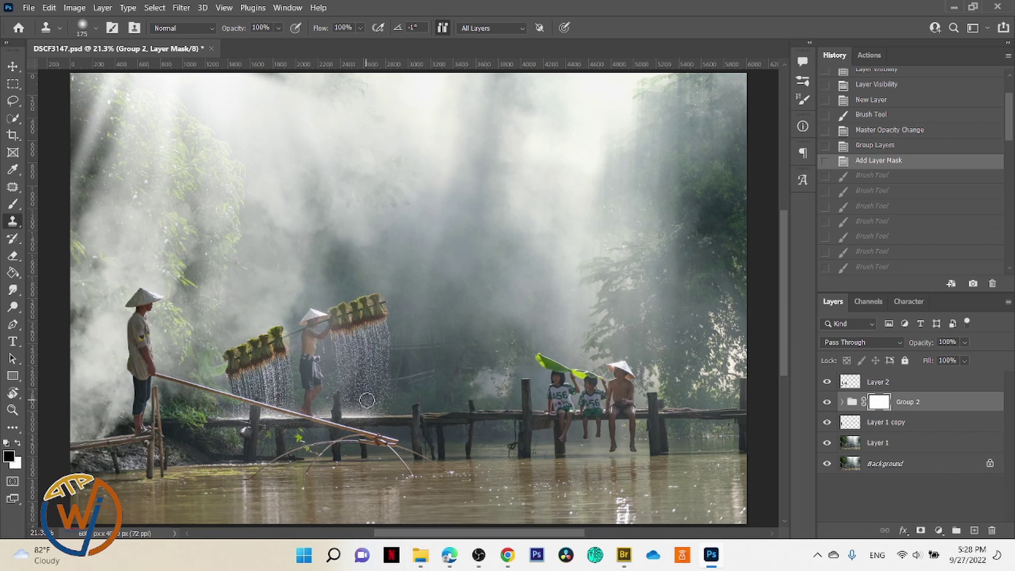
key("bracketright")
key("bracketright")
key("bracketright")
key("bracketright")
key("bracketright")
left_click(278, 27)
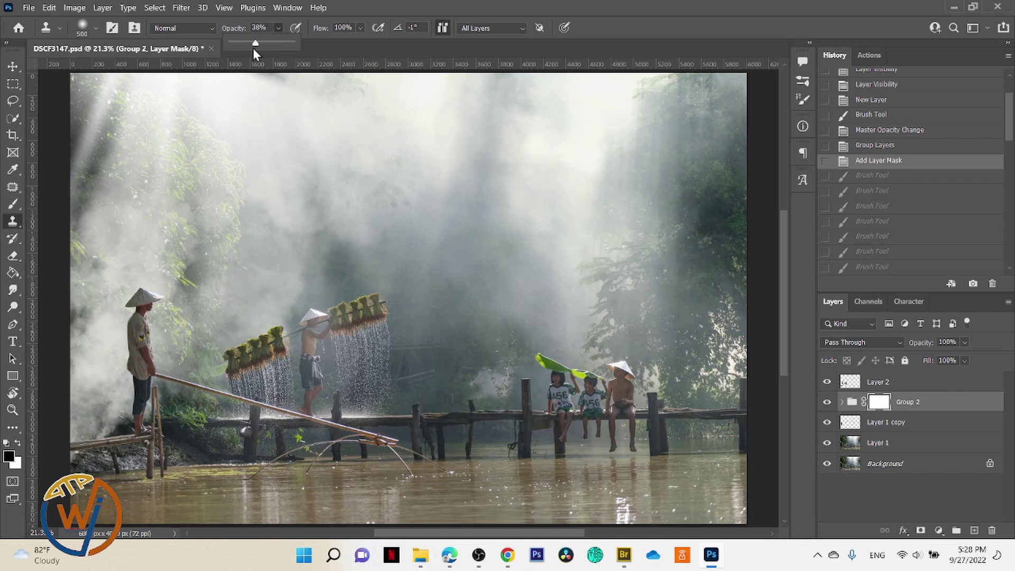
left_click(321, 325)
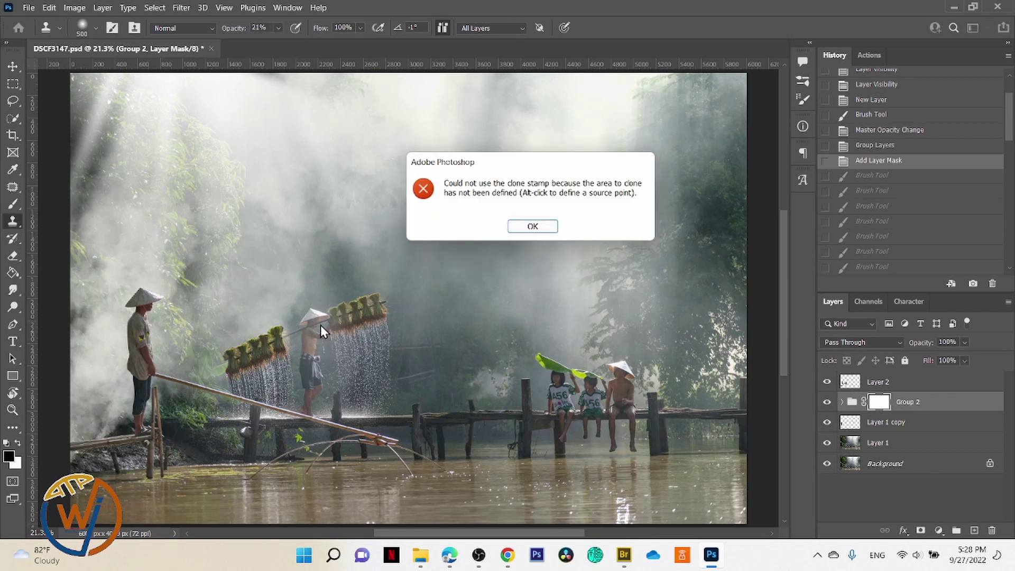
left_click(529, 226)
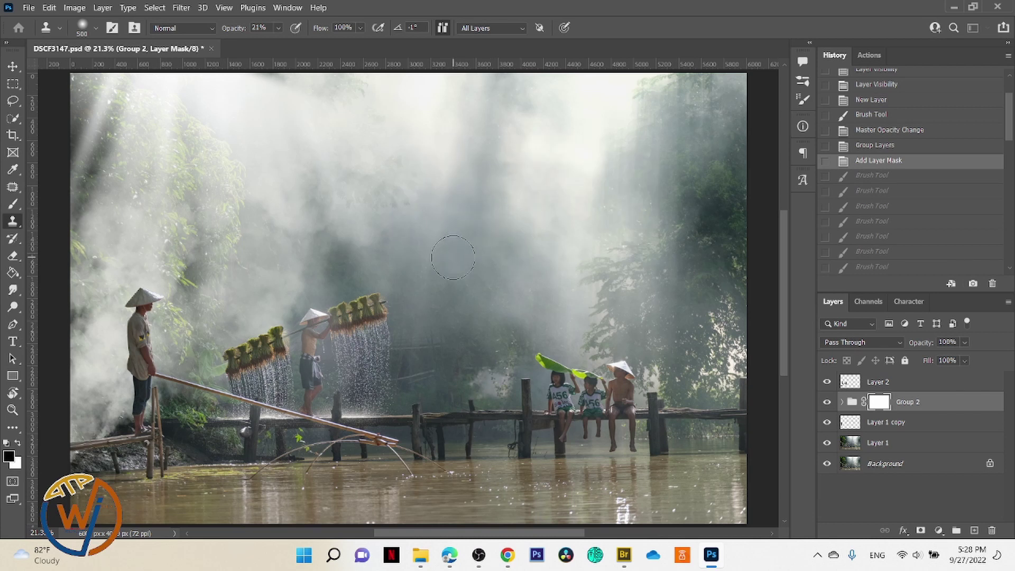
Dab black at 17% opacity with the Brush on Group 2's mask over the rice carrier, both bundles, the seated children and the bridge posts.
key("b")
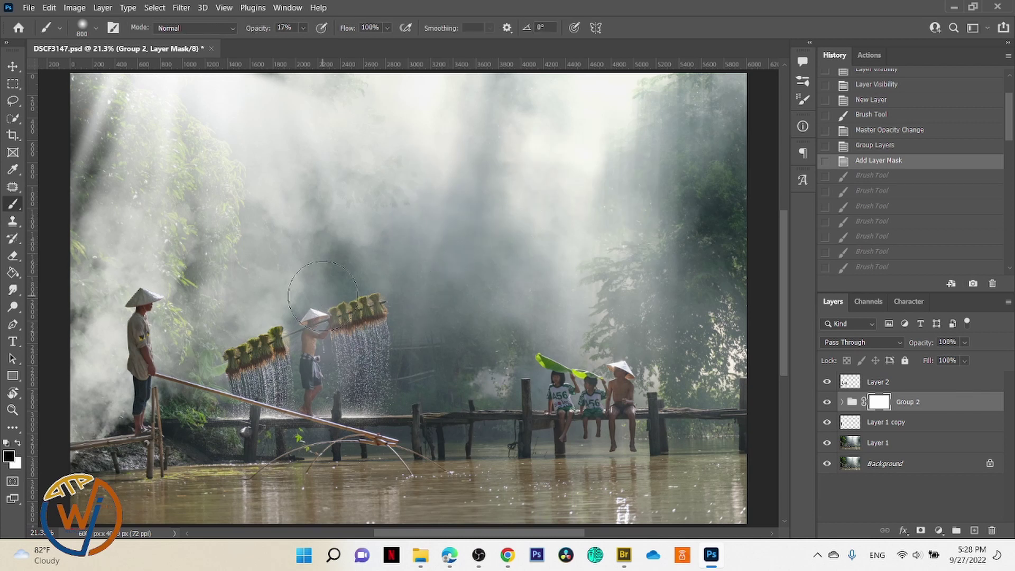
left_click(323, 336)
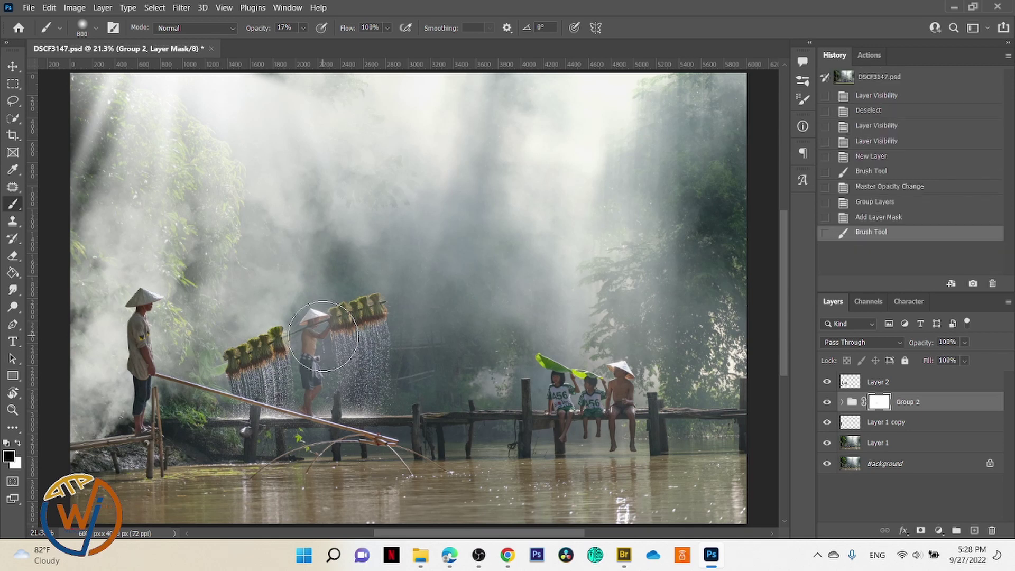
left_click(328, 344)
left_click(307, 349)
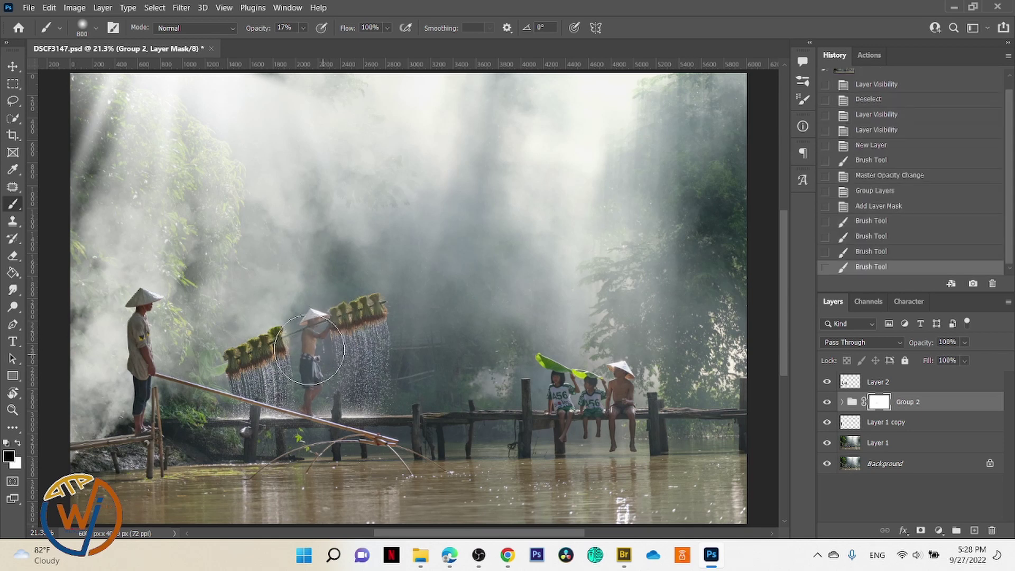
left_click(285, 365)
left_click(272, 373)
left_click(255, 374)
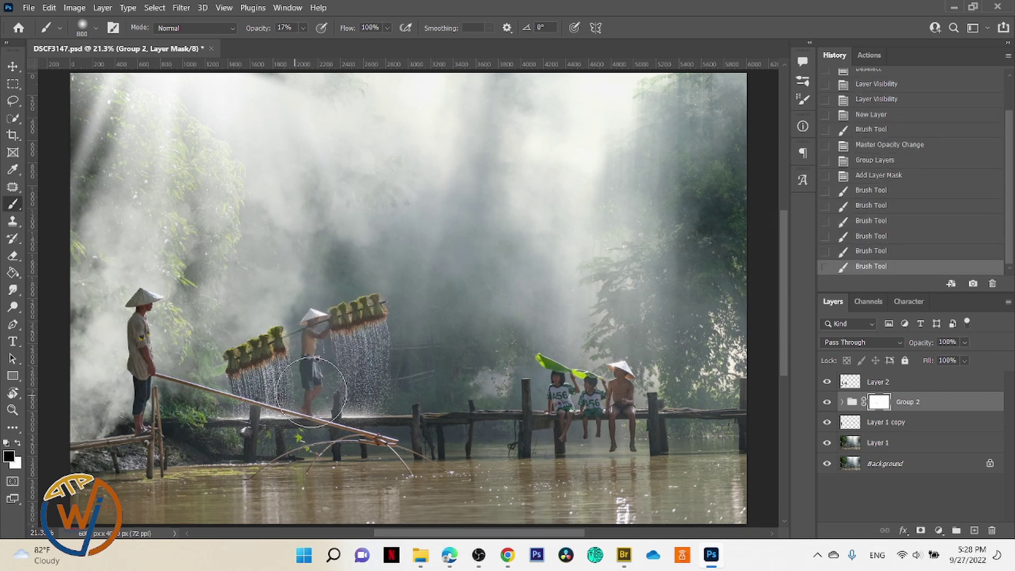
left_click(339, 370)
left_click(370, 318)
left_click(309, 350)
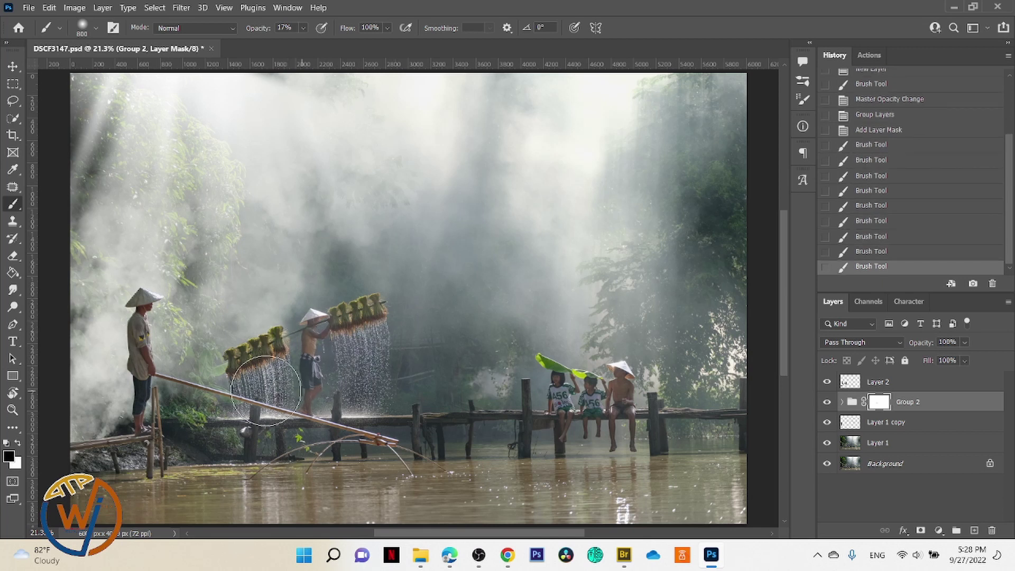
left_click(260, 392)
left_click(357, 394)
left_click(562, 418)
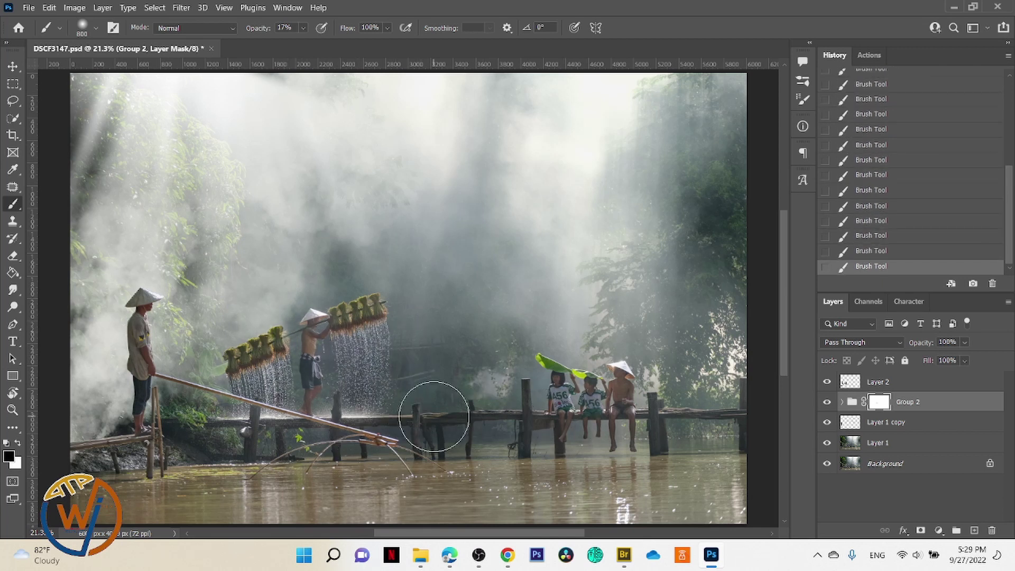
left_click(430, 415)
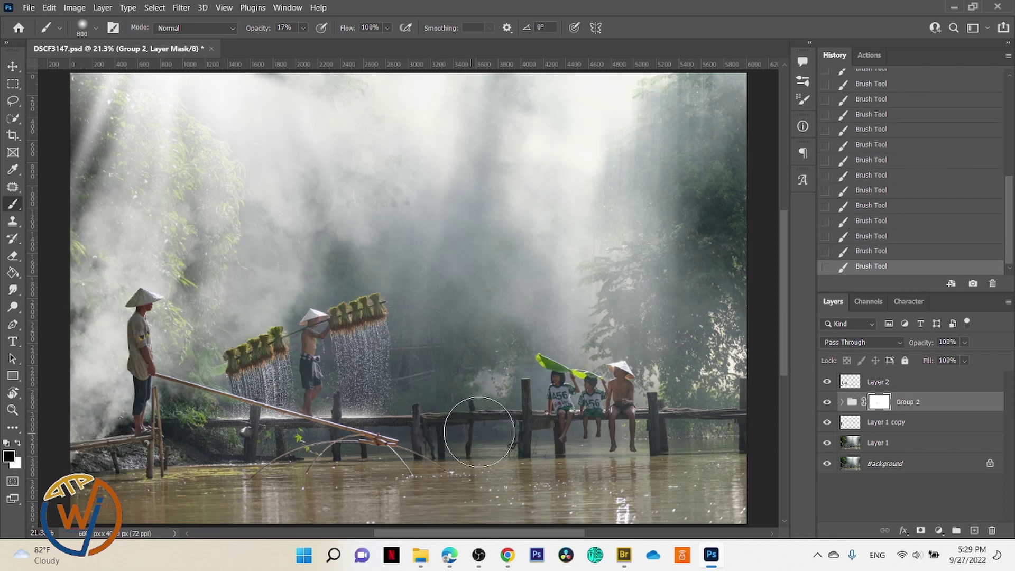
Make Layer 1 active, swap the foreground and background colours and save the document.
left_click(481, 438, "ctrl")
key("x")
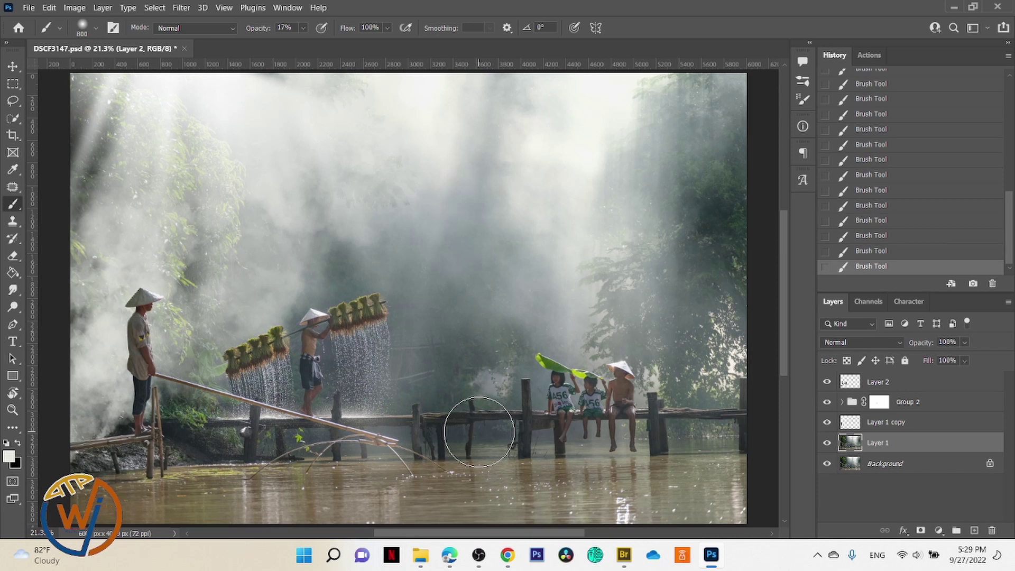
key("ctrl+s")
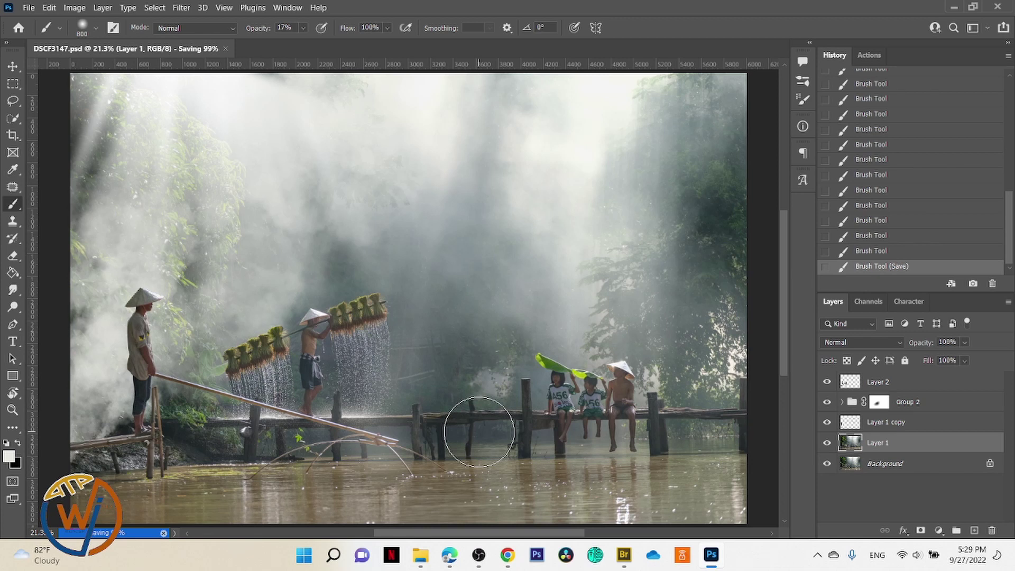
Reselect Group 2's mask and paint more black over the water falling from the rice and along the bridge.
scroll(910, 216, "up", 1)
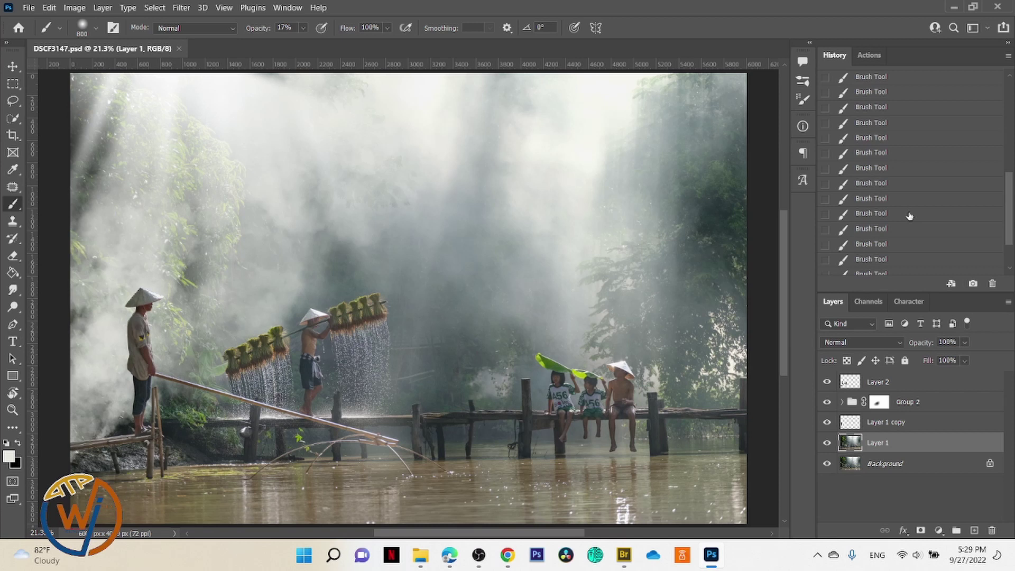
left_click(879, 402)
key("x")
left_click_drag(360, 370, 412, 455)
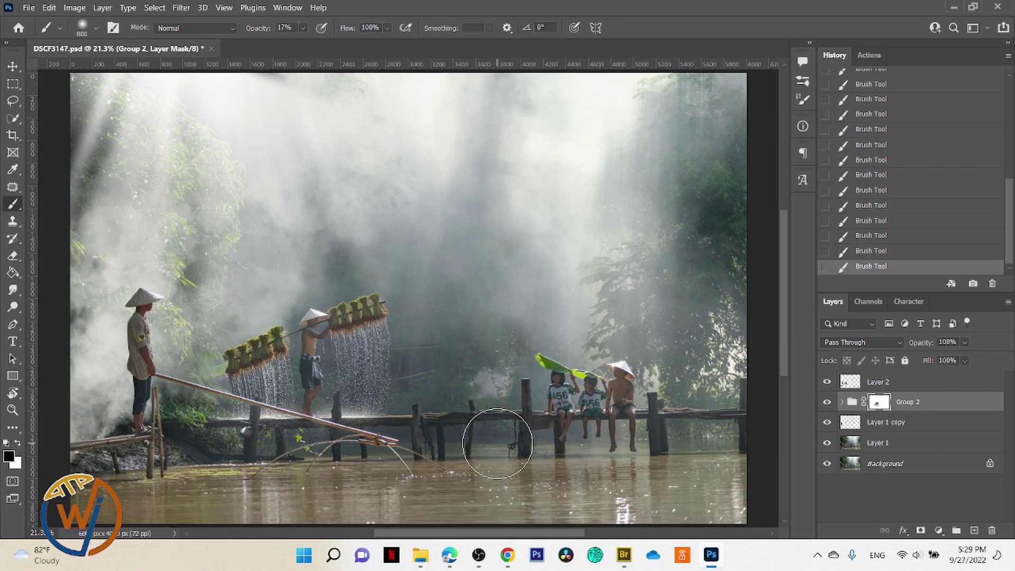
Stamp all visible layers into a new layer above Layer 2 and duplicate the stamped layer.
key("ctrl+minus")
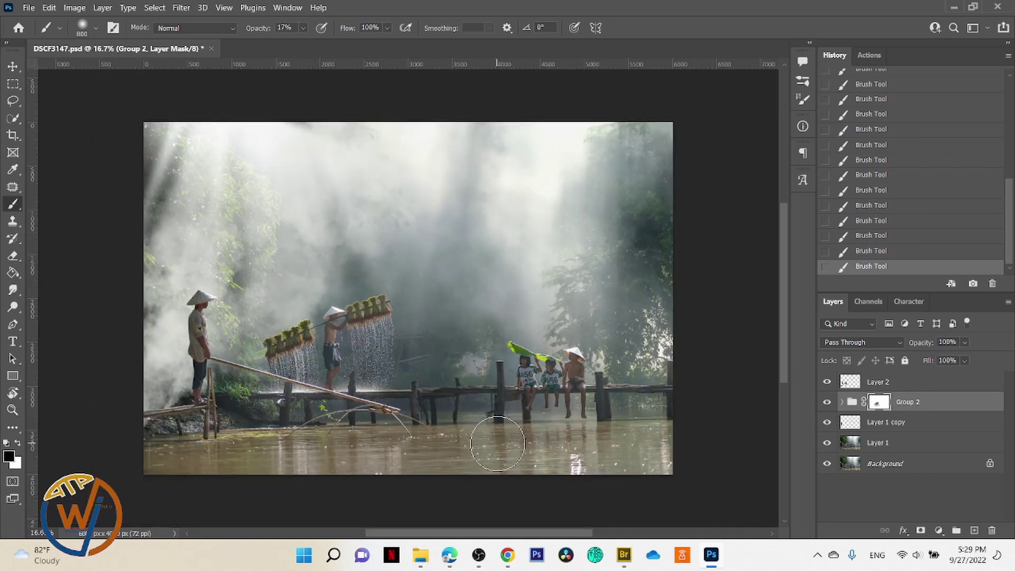
key("x")
left_click(907, 387)
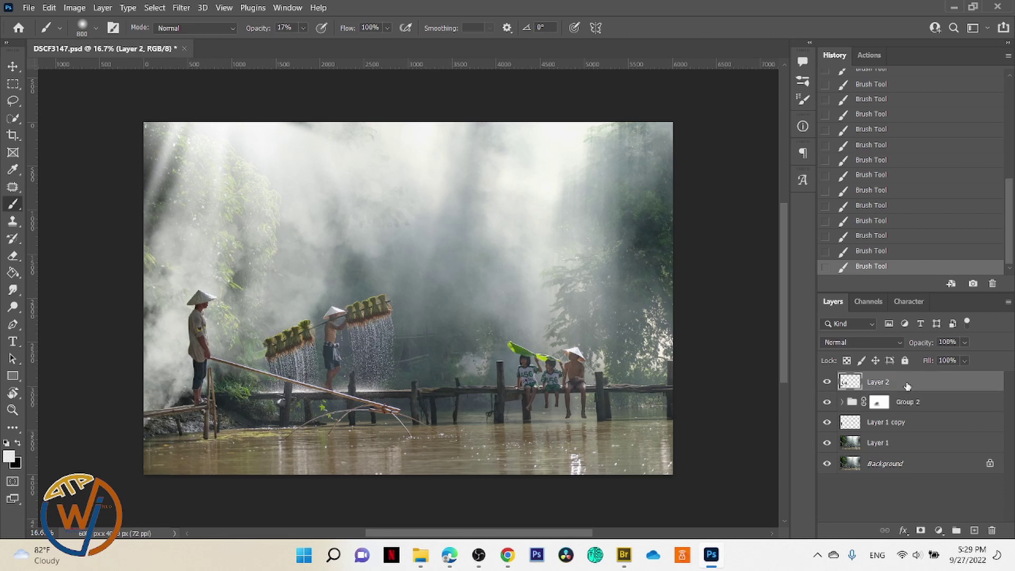
key("ctrl+shift+alt+e")
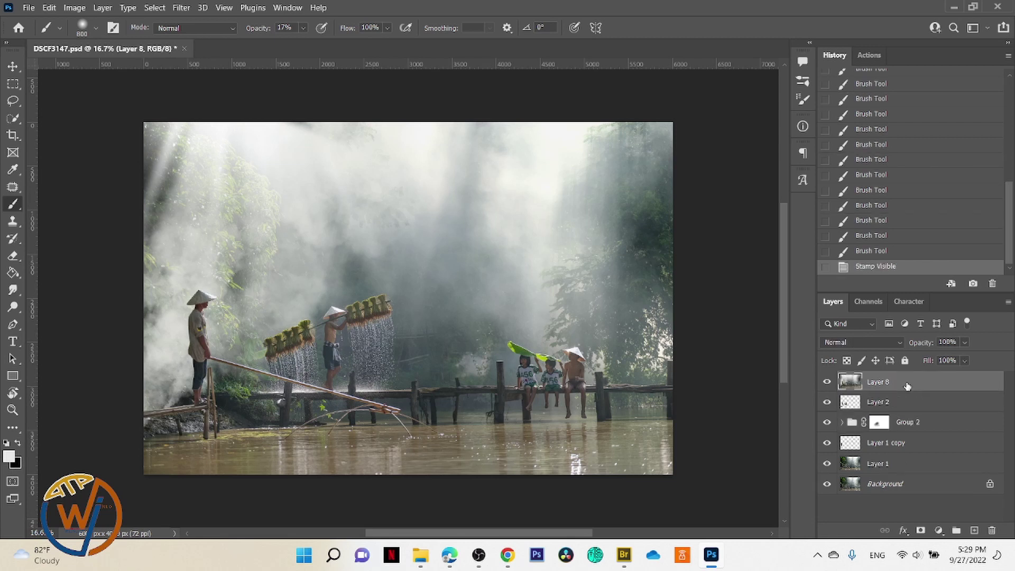
key("ctrl+j")
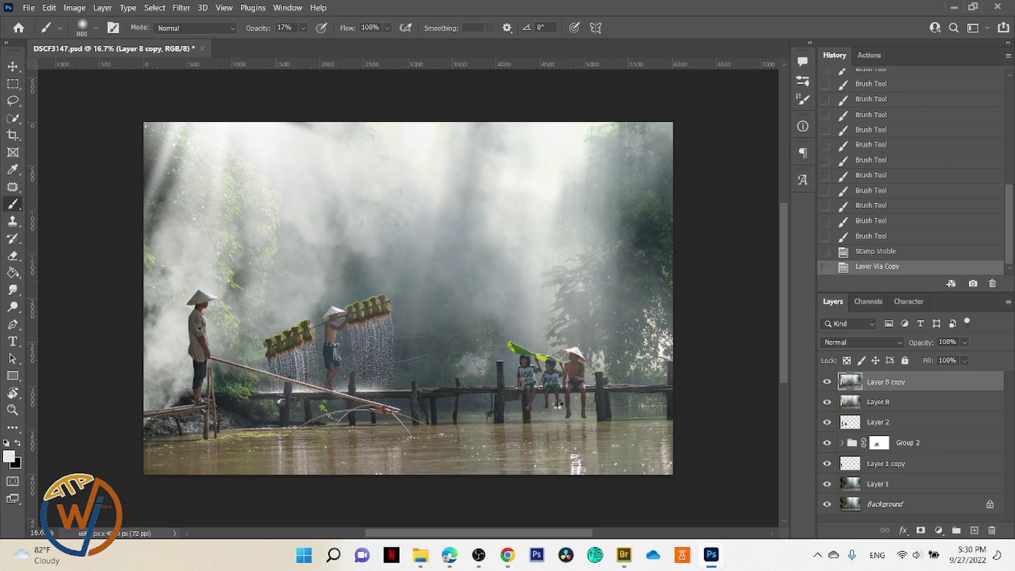
Apply the Camera Raw Filter to Layer 8 copy with Shadows at +95 and Highlights at -41.
key("ctrl+shift+a")
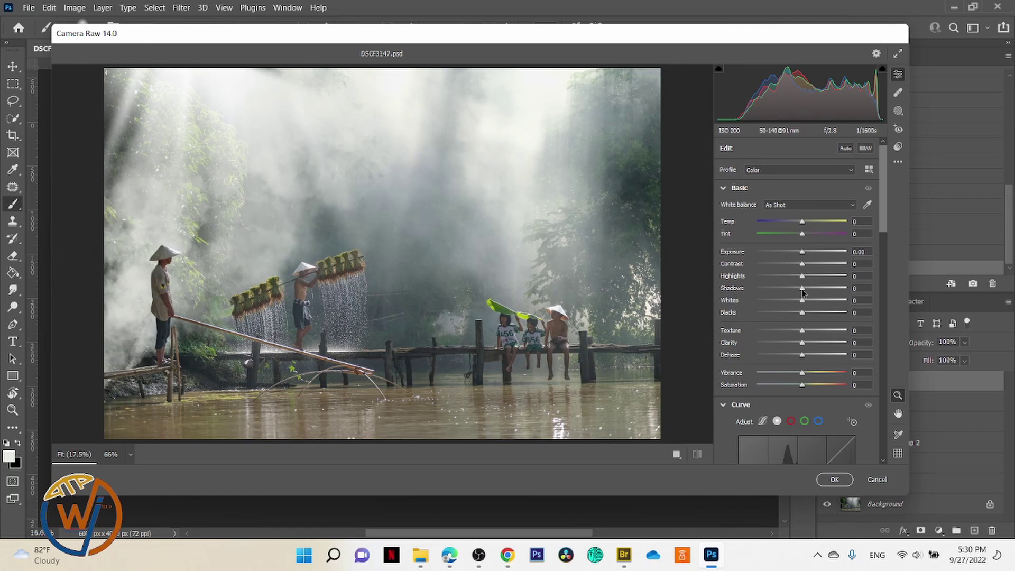
left_click_drag(803, 288, 846, 294)
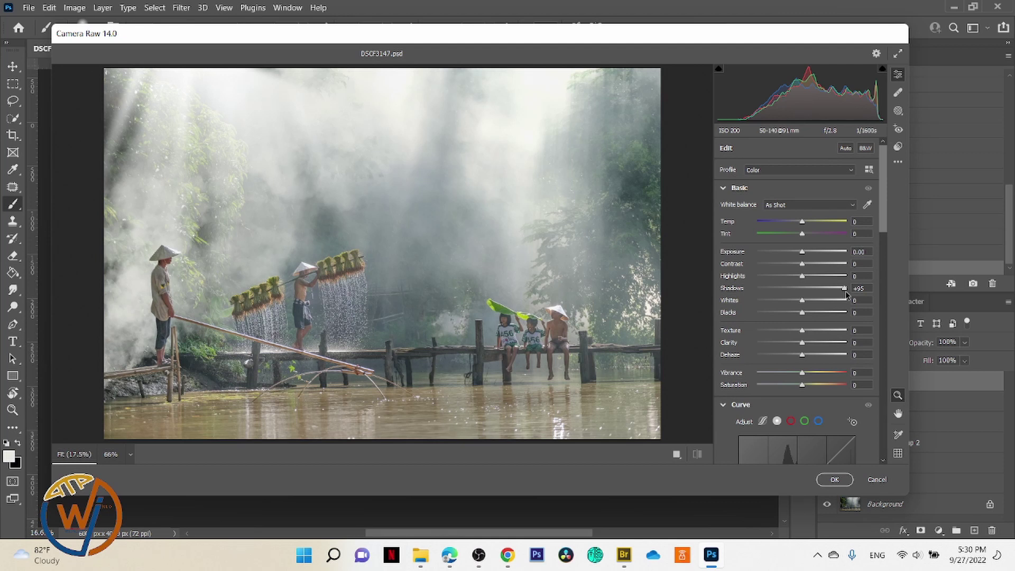
left_click_drag(803, 276, 750, 288)
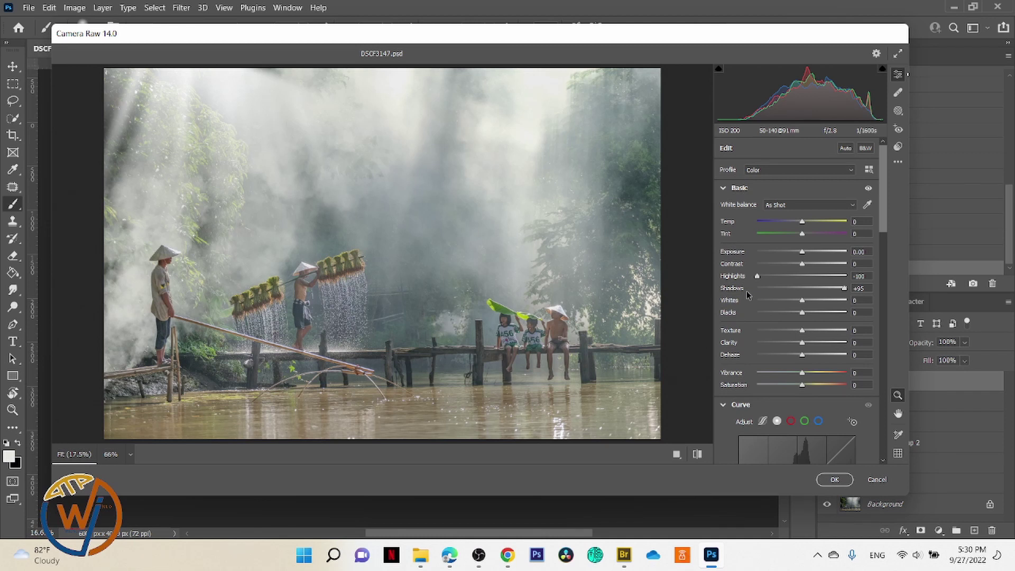
left_click_drag(757, 276, 773, 278)
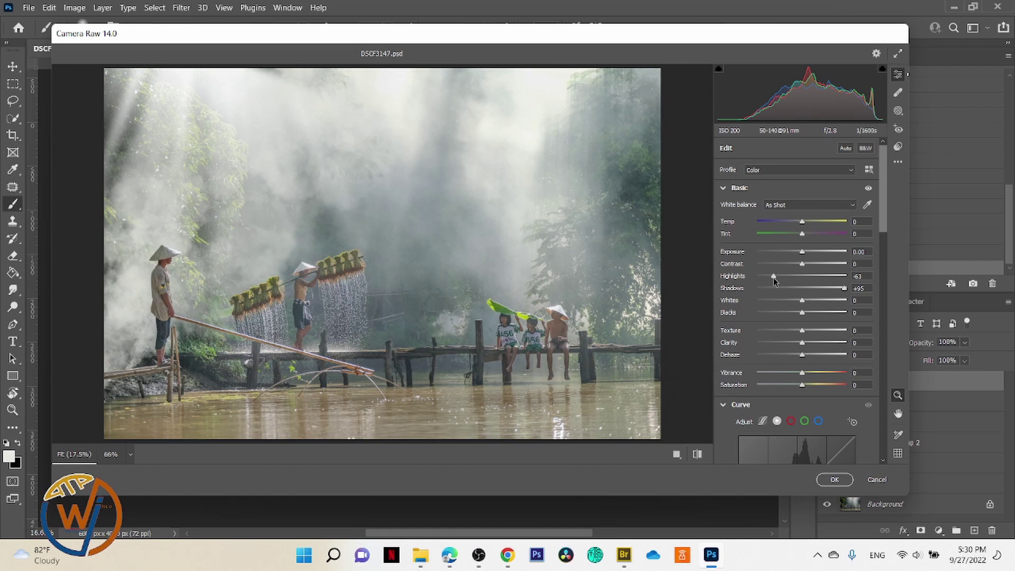
left_click_drag(774, 279, 784, 276)
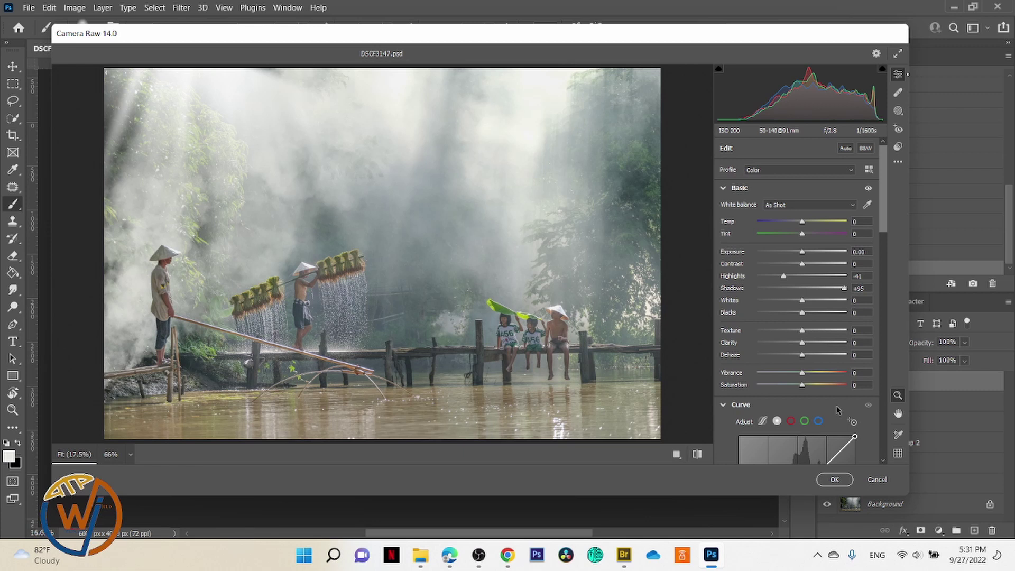
left_click(835, 479)
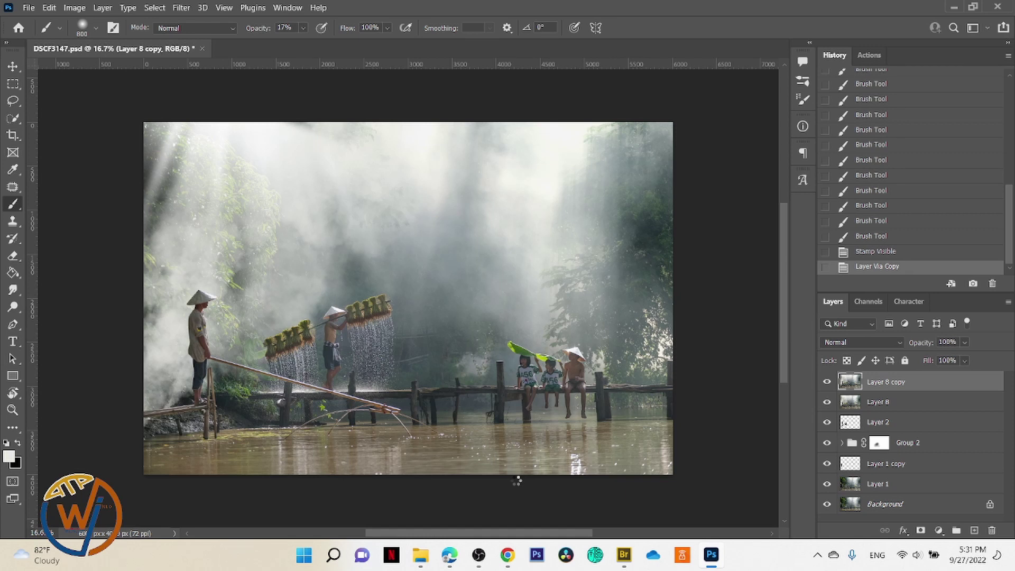
Toggle the visibility of Layer 8 copy to compare the filtered result and save the document.
left_click(827, 381)
left_click(827, 382)
left_click(828, 382)
left_click(827, 382)
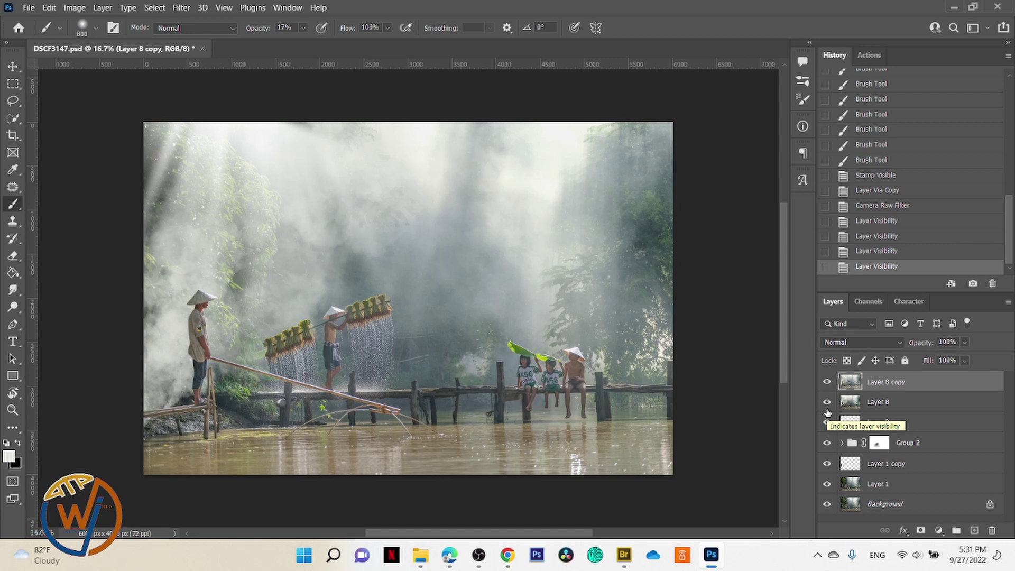
key("ctrl+s")
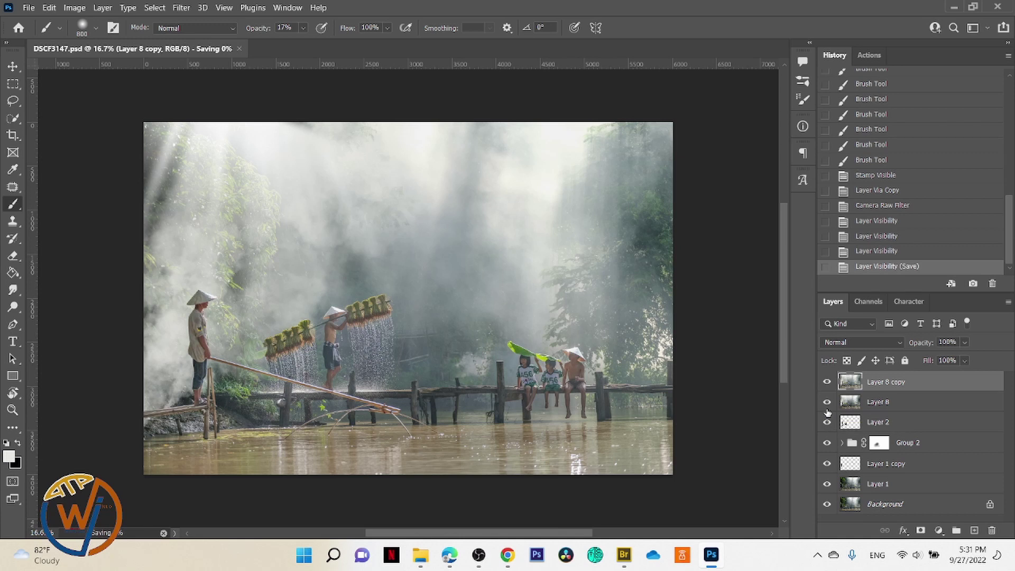